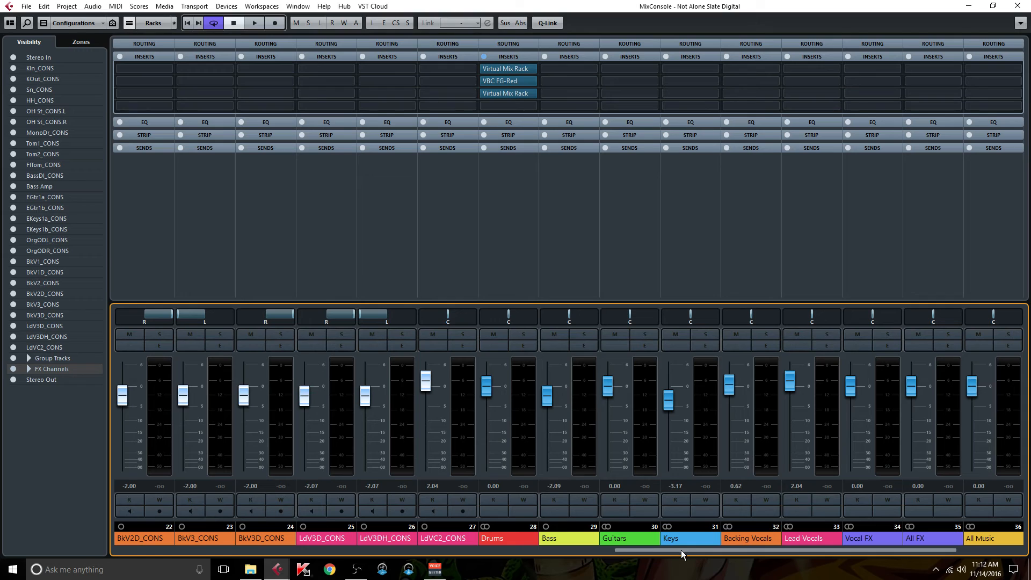
Step: During playback, insert Virtual Tape Machines on BassDI_CONS, set its machine type to 2" 16 Track, and copy it to Bass Amp's second insert
left_click_drag(677, 550, 641, 550)
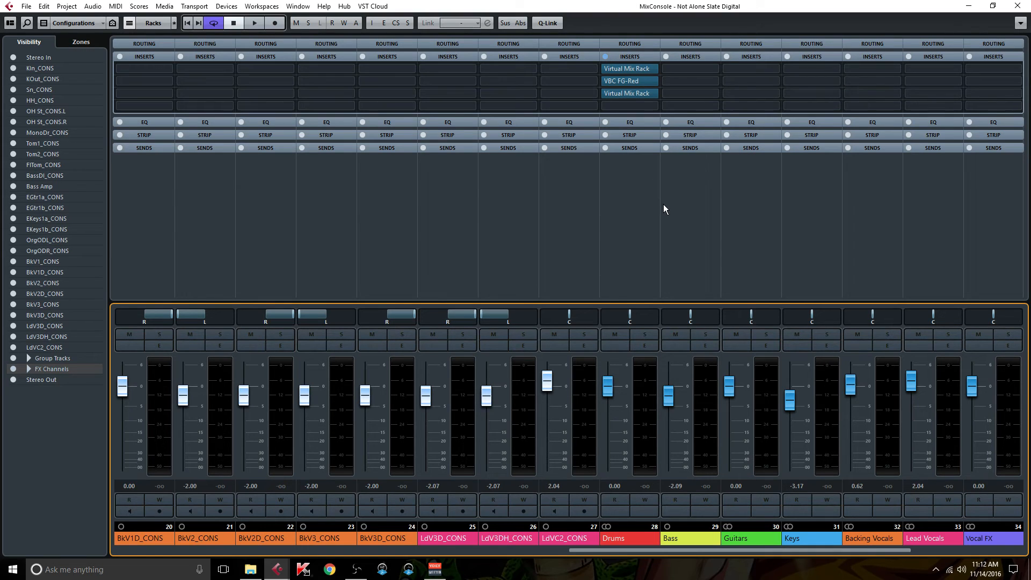
left_click_drag(584, 549, 285, 533)
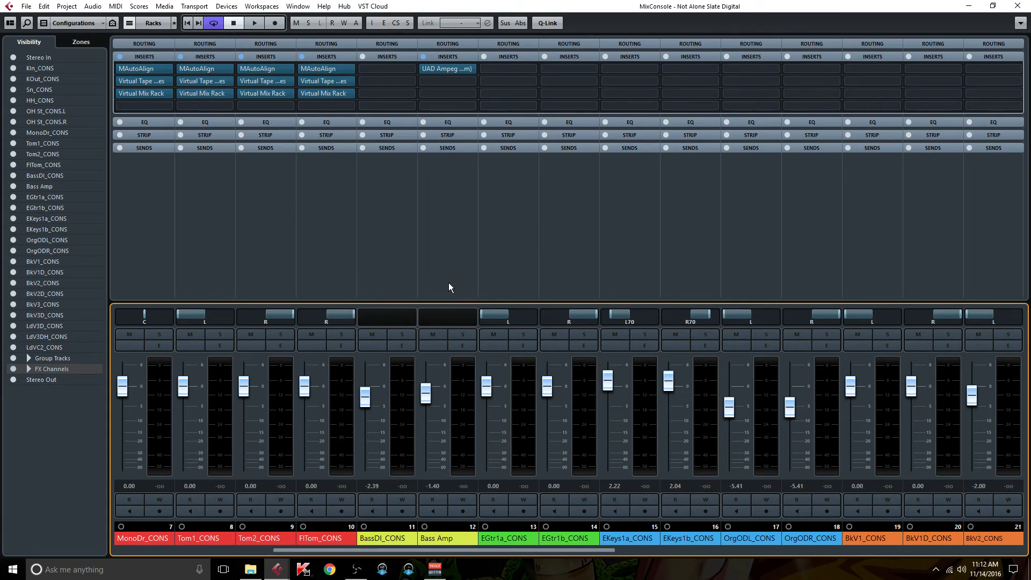
key("space")
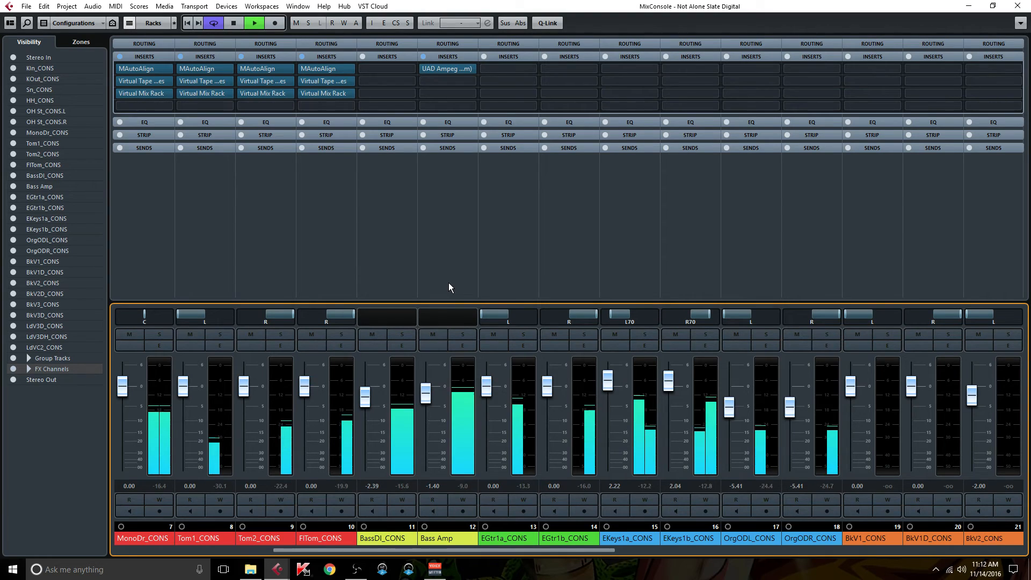
left_click(411, 68)
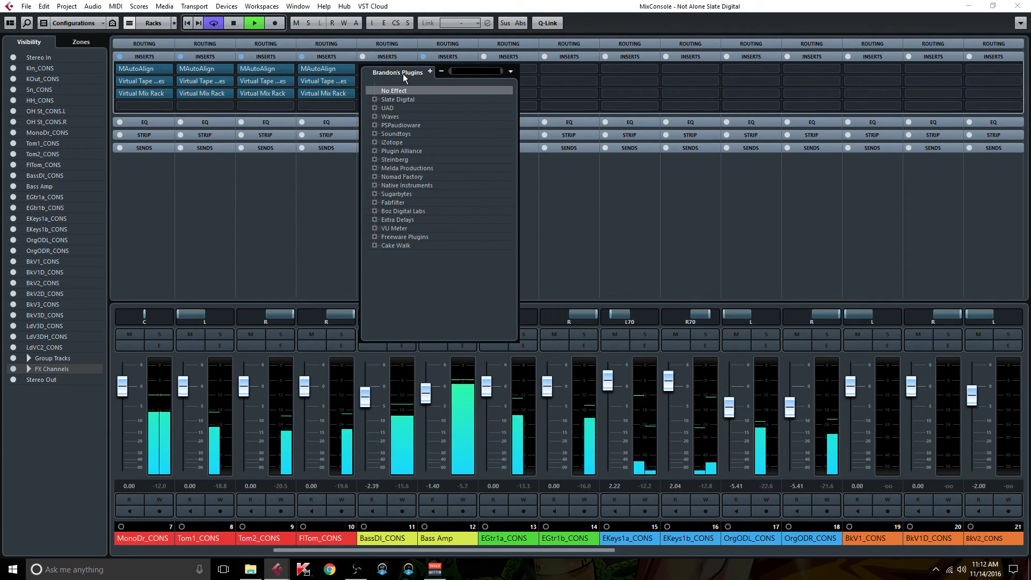
type("vtm")
left_click(420, 108)
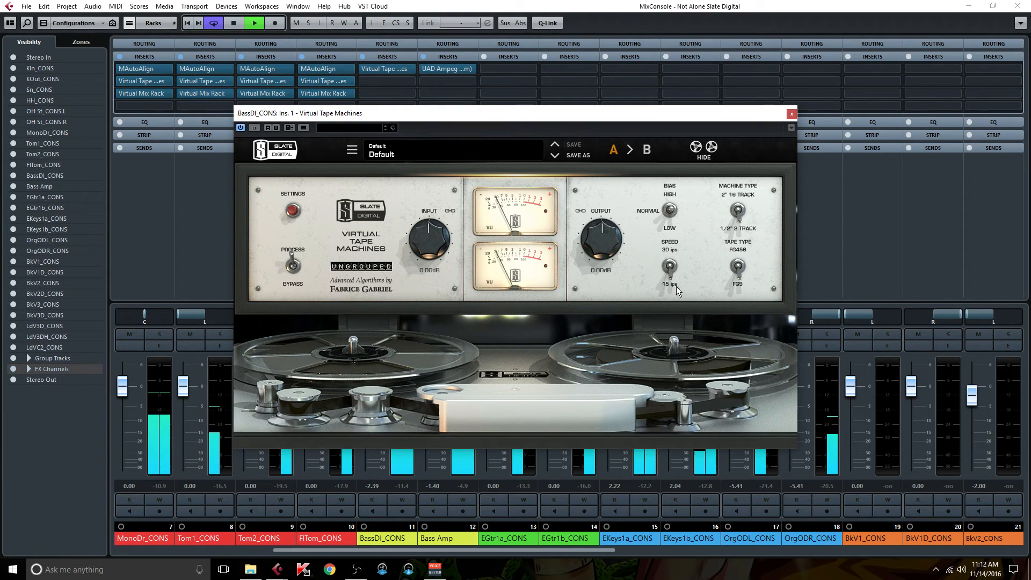
left_click(738, 210)
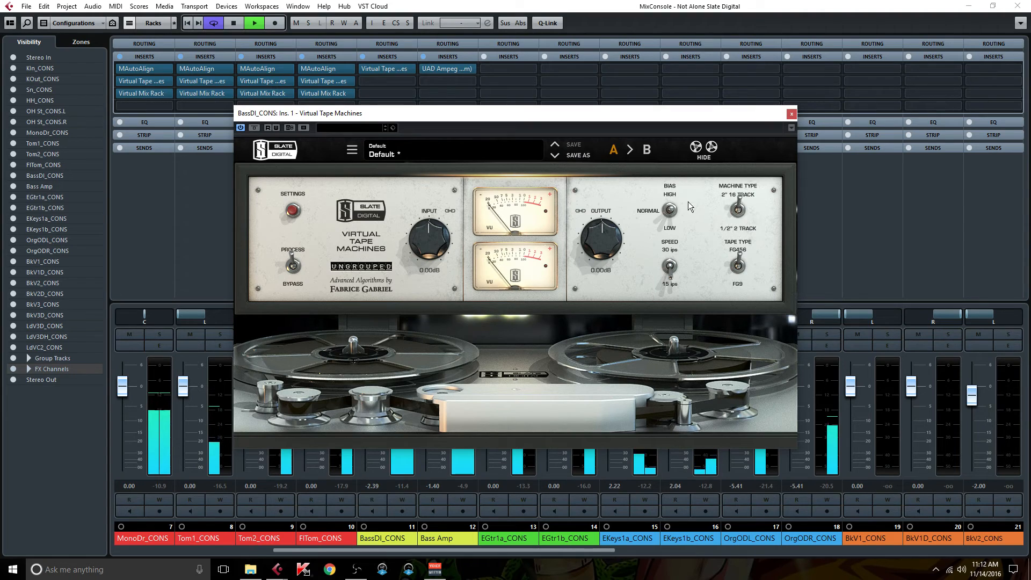
left_click(791, 115)
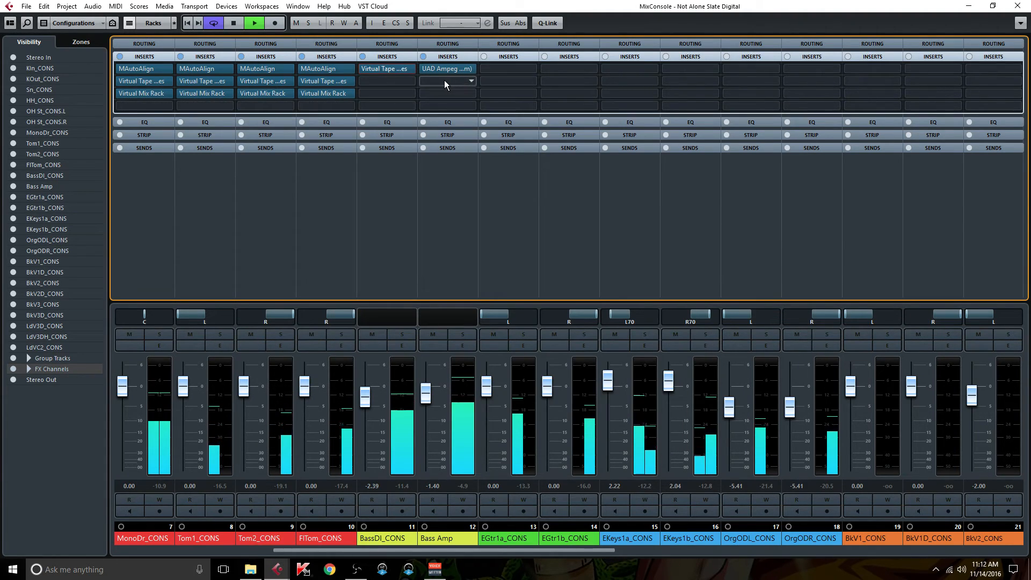
left_click_drag(387, 74, 433, 81)
Step: Add Virtual Mix Rack as BassDI_CONS's second insert and load a VCC Channel module set to Brit N
left_click(398, 82)
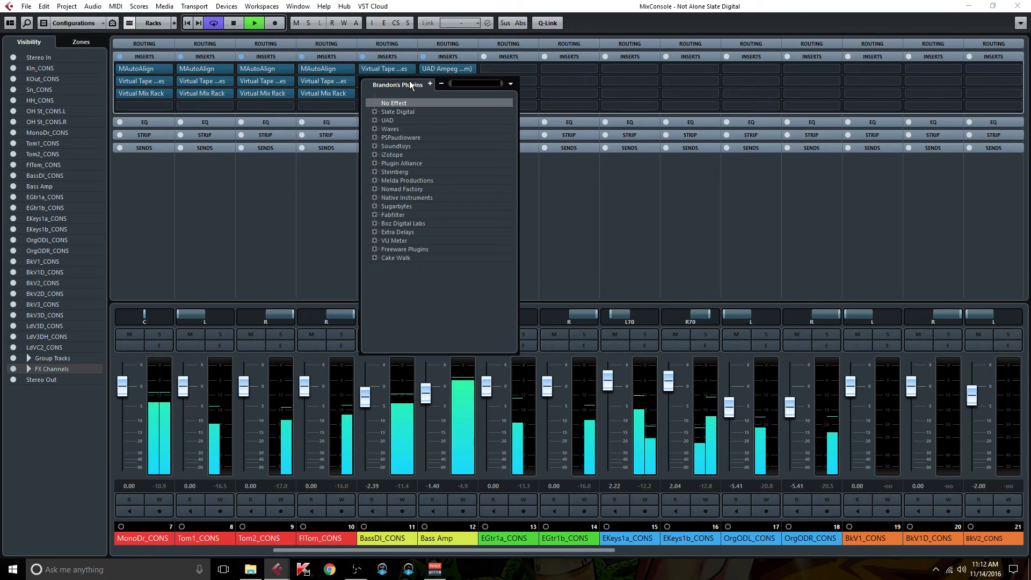
type("vmr")
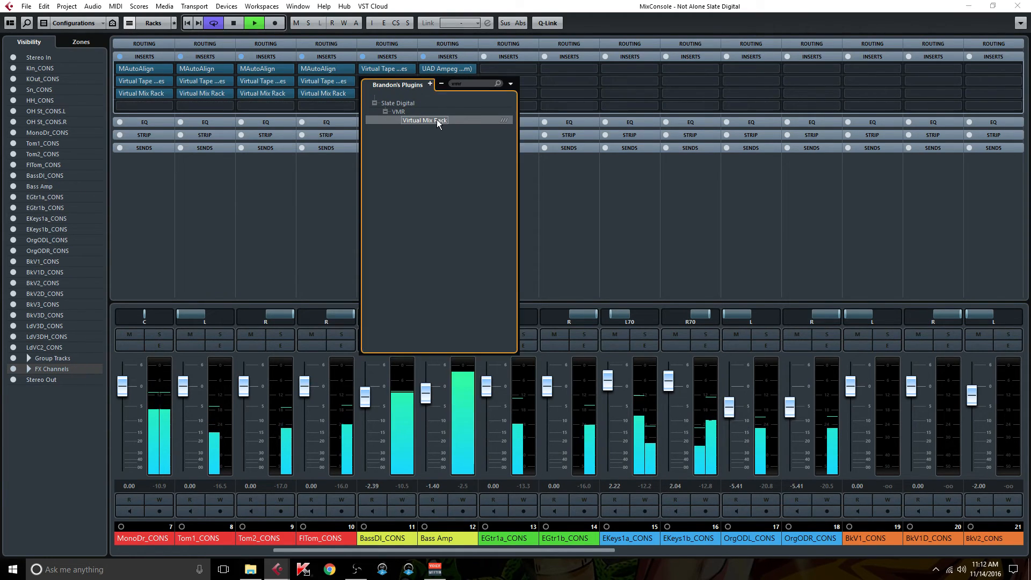
left_click(437, 119)
scroll(379, 353, "down", 3)
left_click_drag(376, 353, 462, 349)
left_click(509, 301)
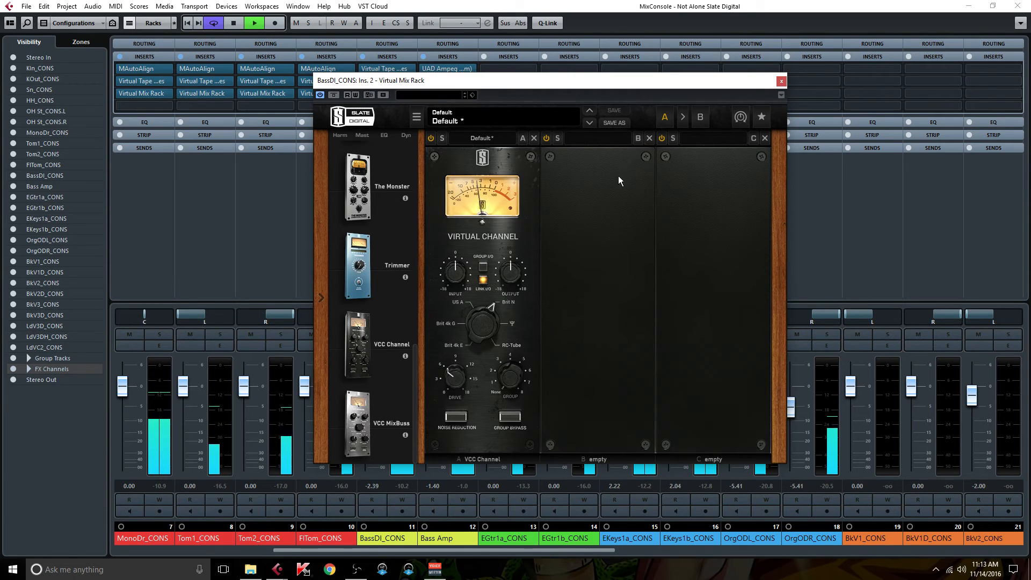
left_click(781, 81)
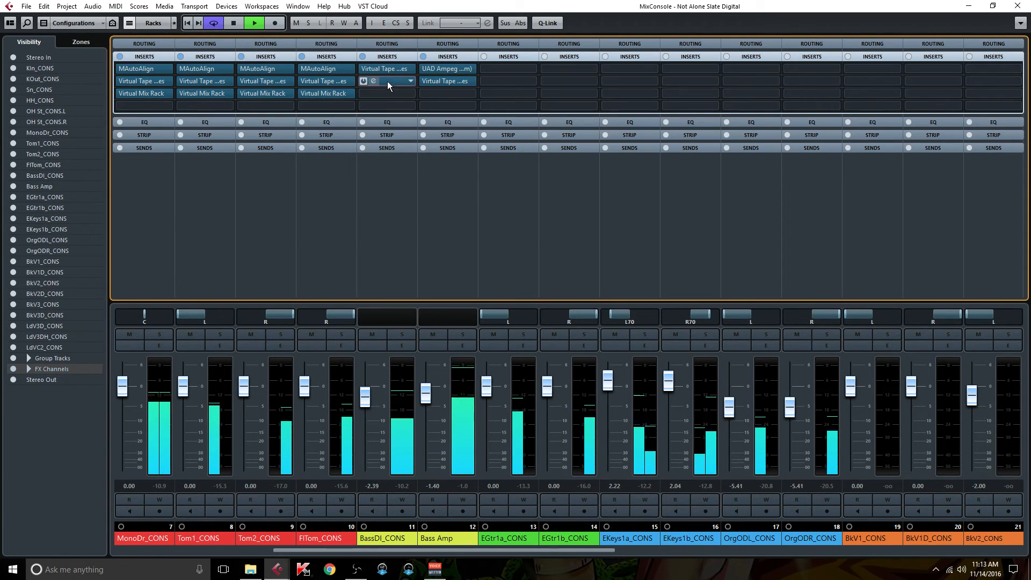
Step: Copy BassDI_CONS's Virtual Mix Rack to Bass Amp's third insert and lower the copy's linked input by about 9 dB
left_click_drag(394, 80, 448, 95)
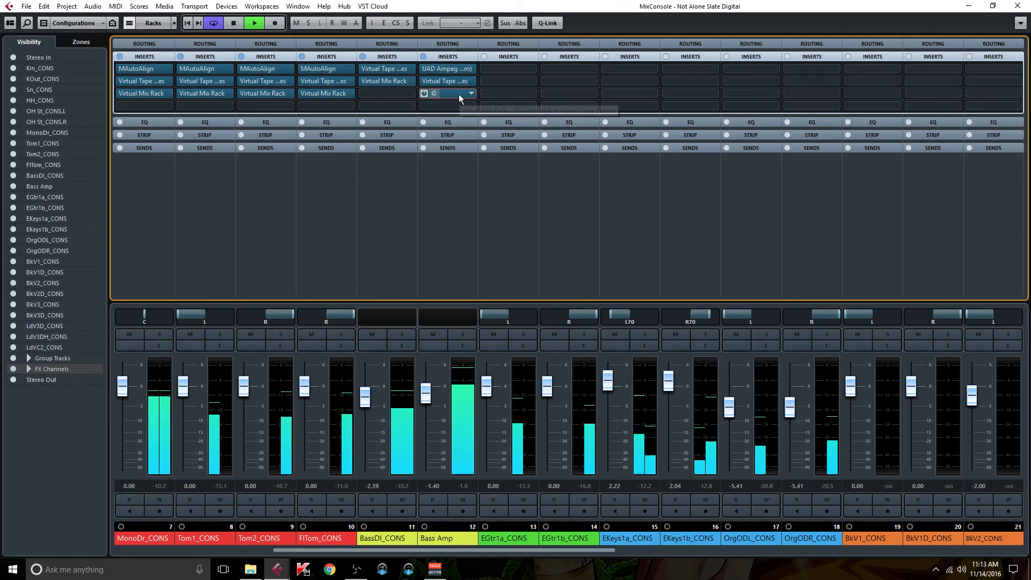
left_click(459, 94)
left_click_drag(455, 267, 452, 260)
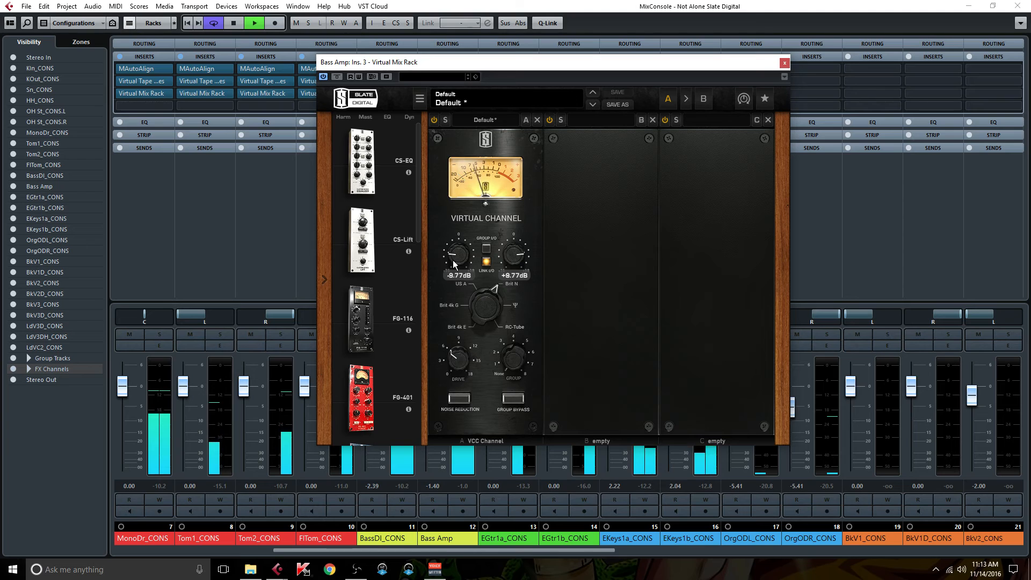
left_click(784, 63)
left_click(379, 80)
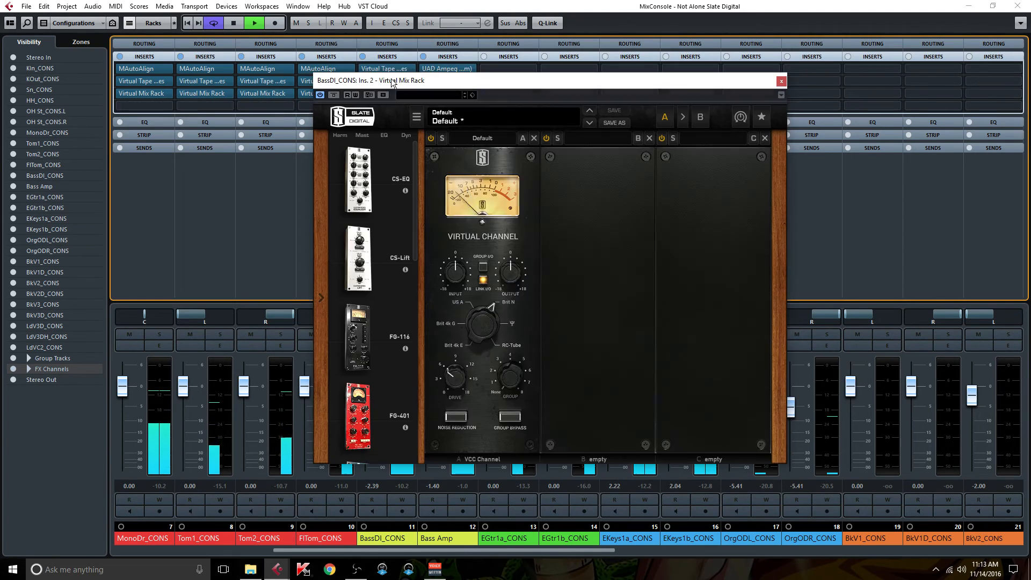
left_click(781, 80)
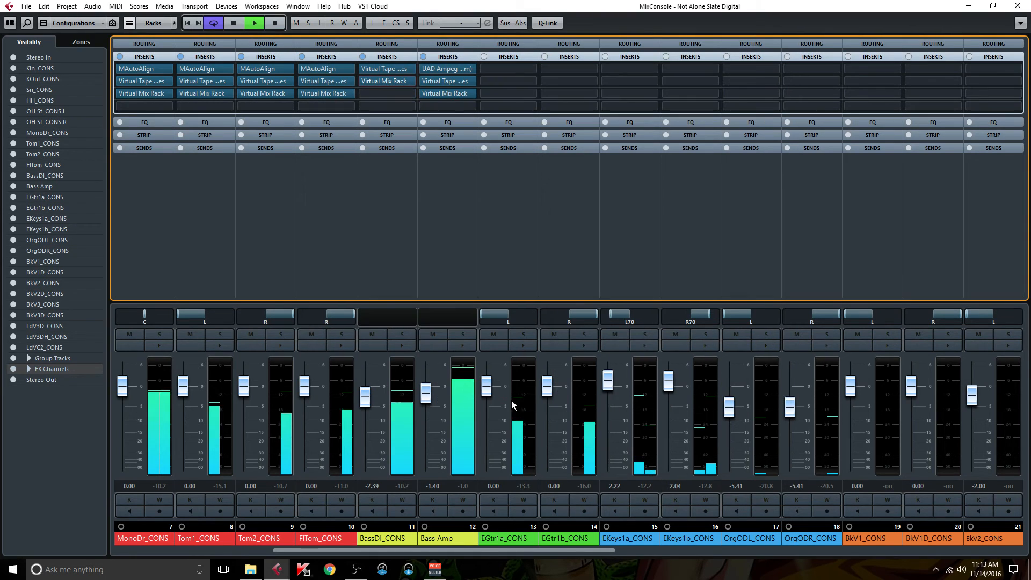
Step: Insert Virtual Mix Rack in the first slot of the Bass group channel and load VCC Channel into module slot A
left_click_drag(438, 549, 756, 535)
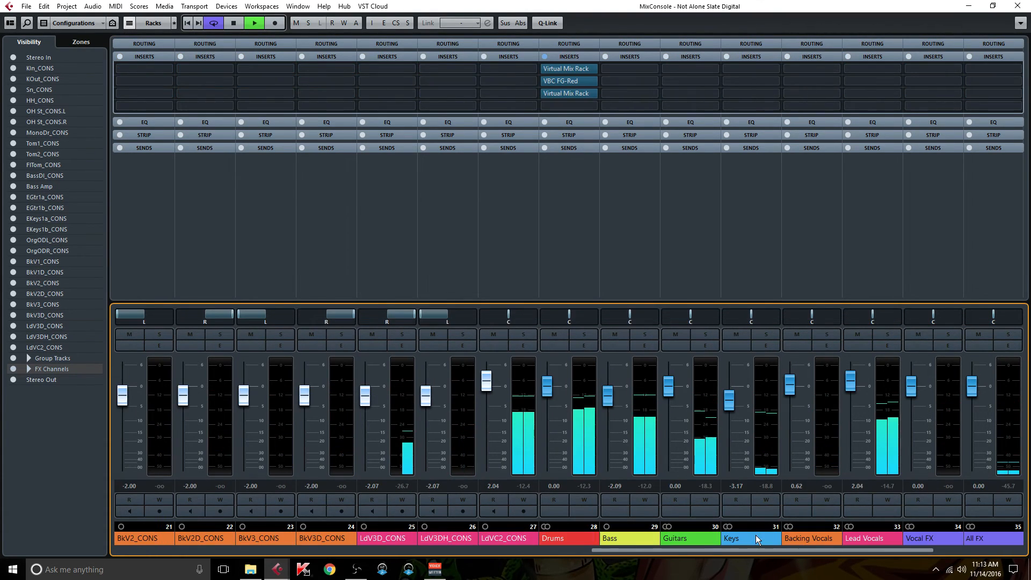
left_click(654, 70)
type("vmr")
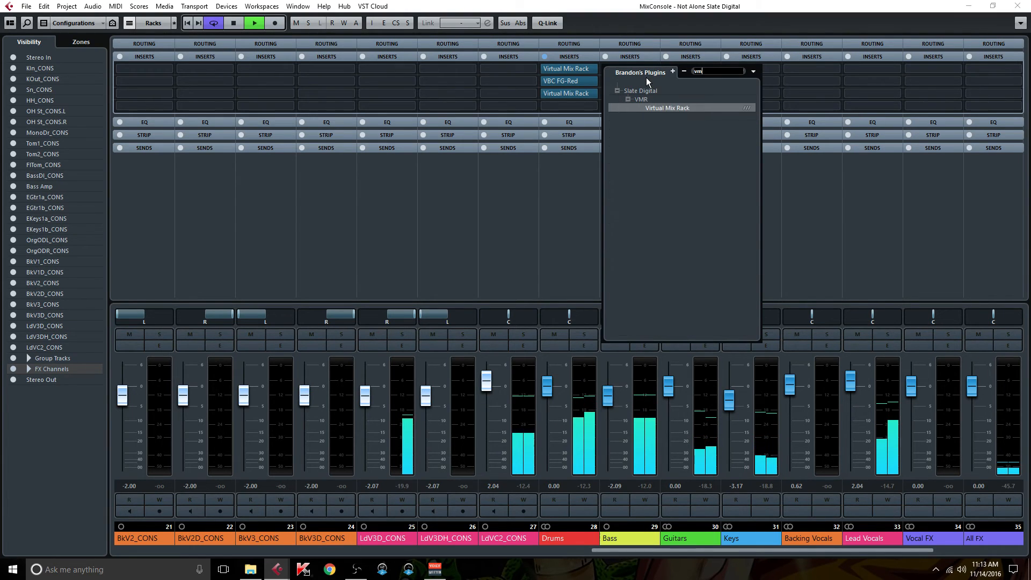
left_click(671, 107)
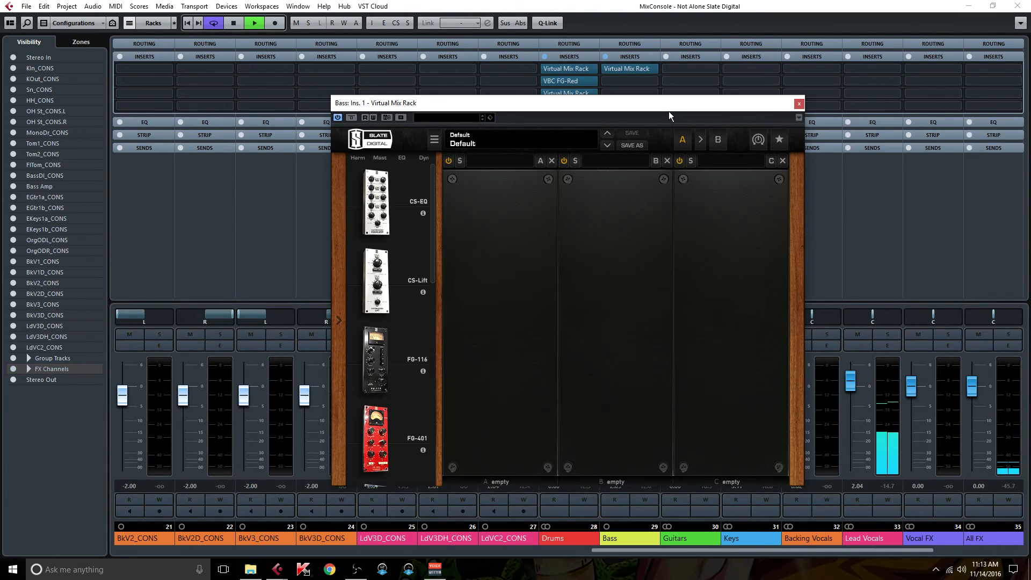
scroll(386, 413, "down", 1)
scroll(384, 398, "down", 5)
left_click_drag(391, 392, 500, 371)
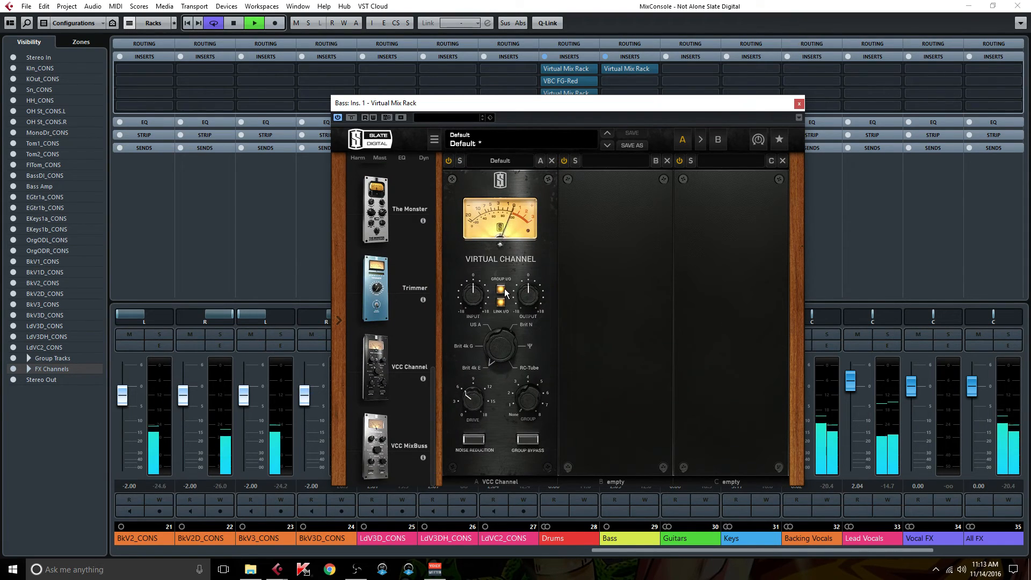
Step: Set the Bass group's VCC Channel to RC-Tube, turn off Group I/O, and lower its linked input by about 8 dB
left_click(530, 365)
left_click(500, 290)
left_click_drag(477, 297, 462, 314)
Step: Load the CS-EQ module into slot B of the Bass rack, lower its LMF frequency, and slightly cut that band's gain
scroll(465, 301, "down", 3)
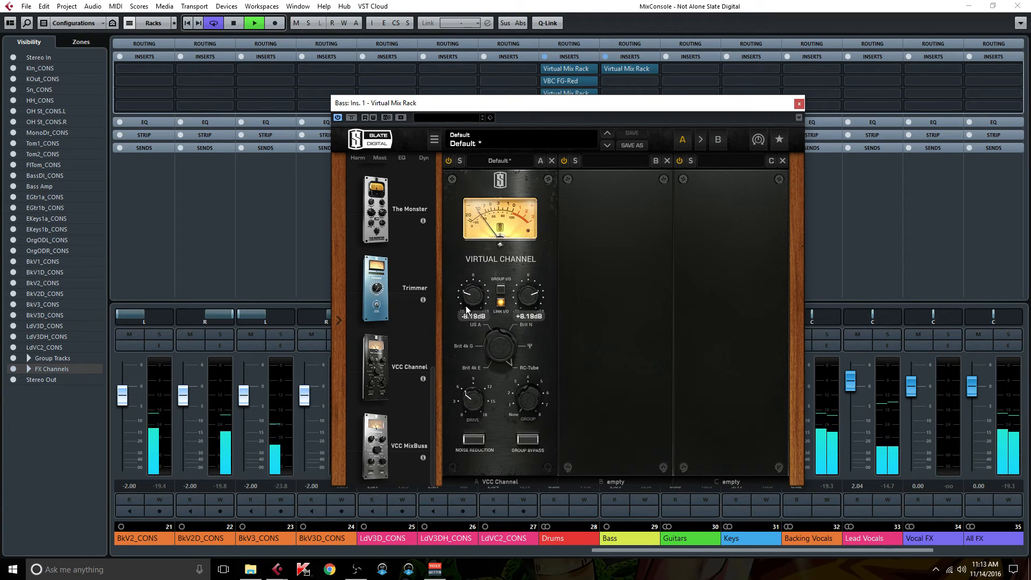
scroll(472, 290, "down", 2)
scroll(394, 399, "down", 6)
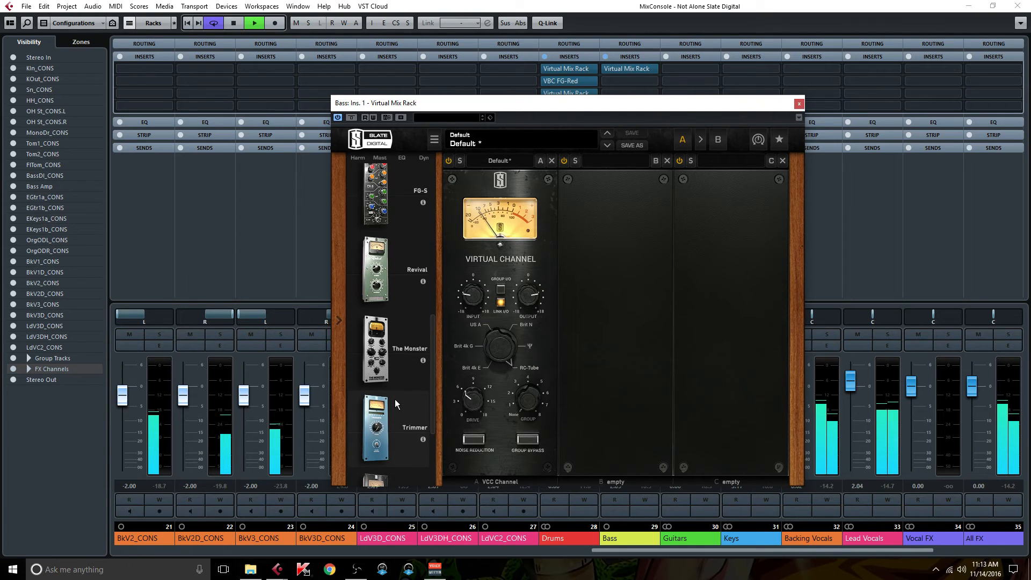
left_click_drag(370, 232, 582, 335)
mouse_move(584, 397)
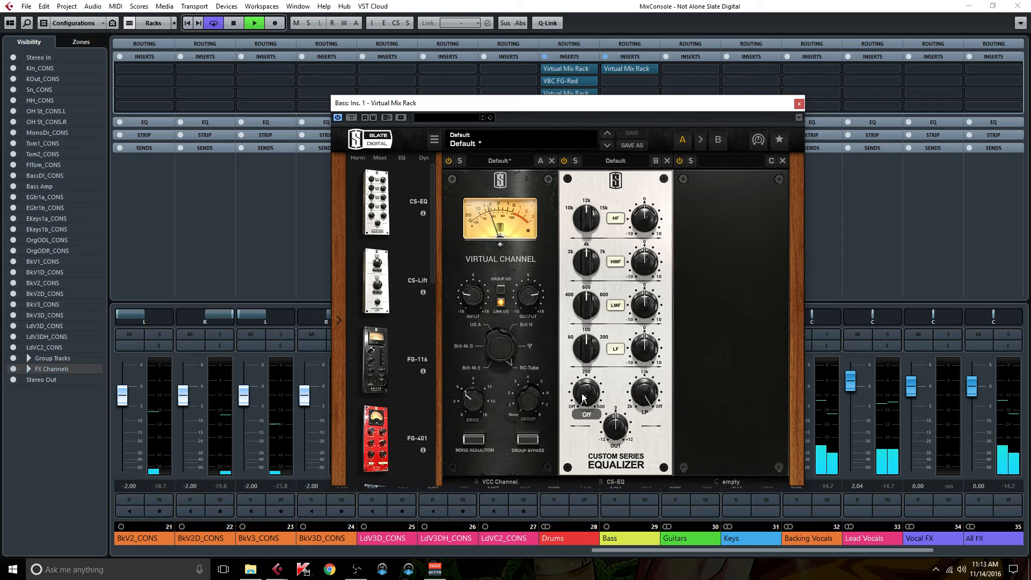
left_click(572, 295)
left_click_drag(639, 304, 638, 309)
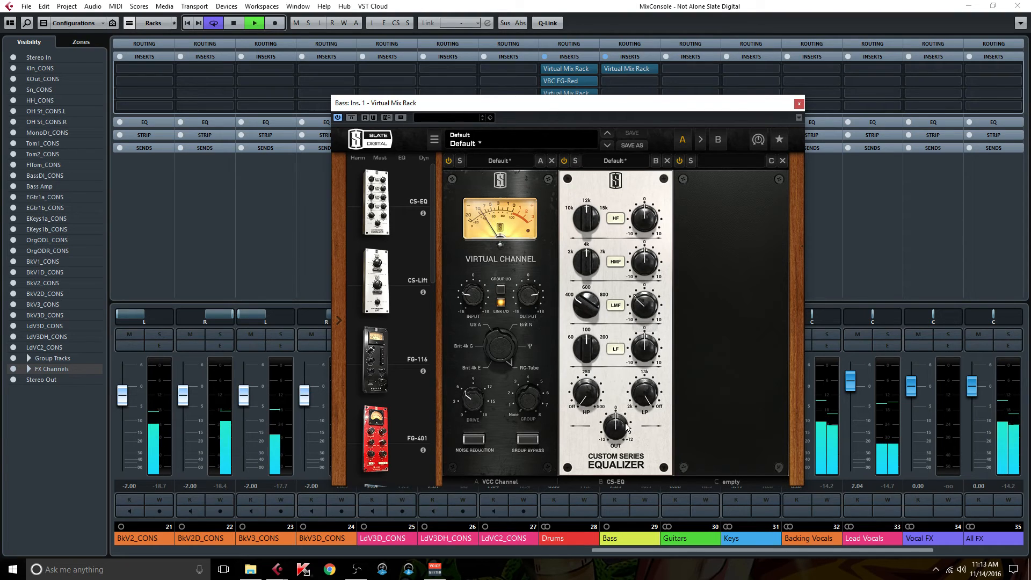
Step: Load FG-401 into slot C with ratio 3 and threshold about -19 dB, switch its circuit, raise makeup gain, and compare with inserts bypassed
left_click_drag(413, 431, 746, 304)
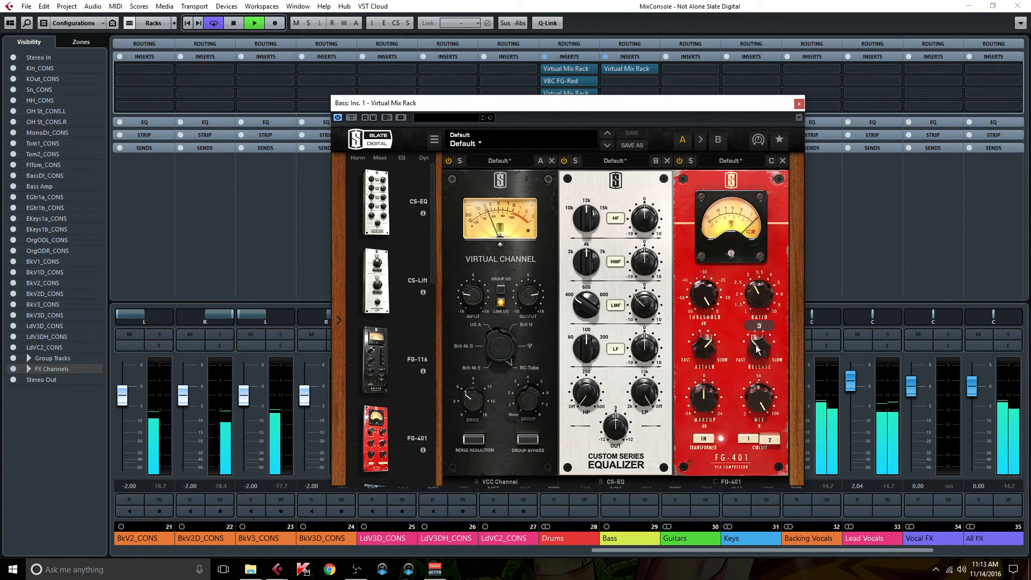
left_click(768, 439)
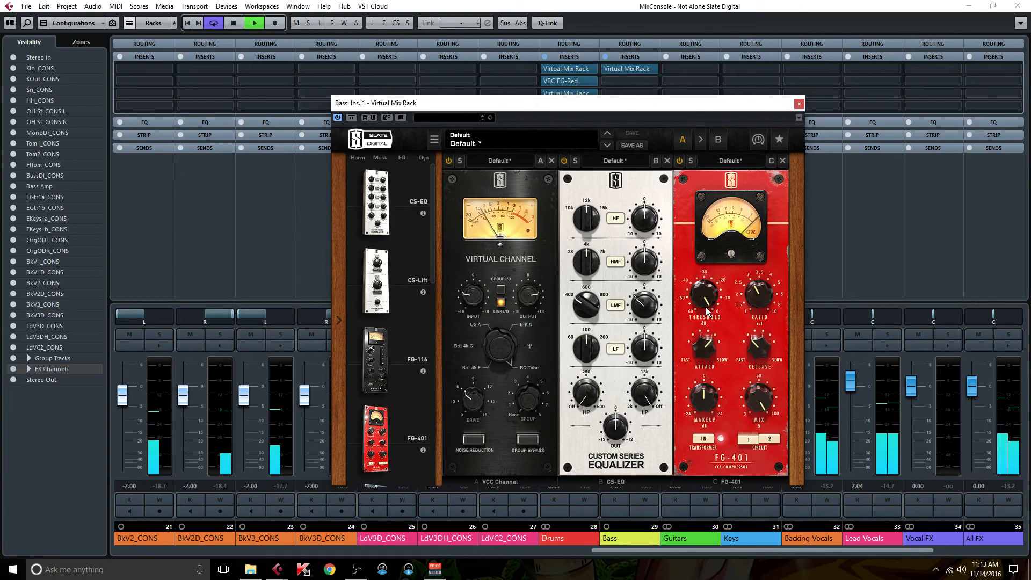
left_click_drag(706, 308, 700, 319)
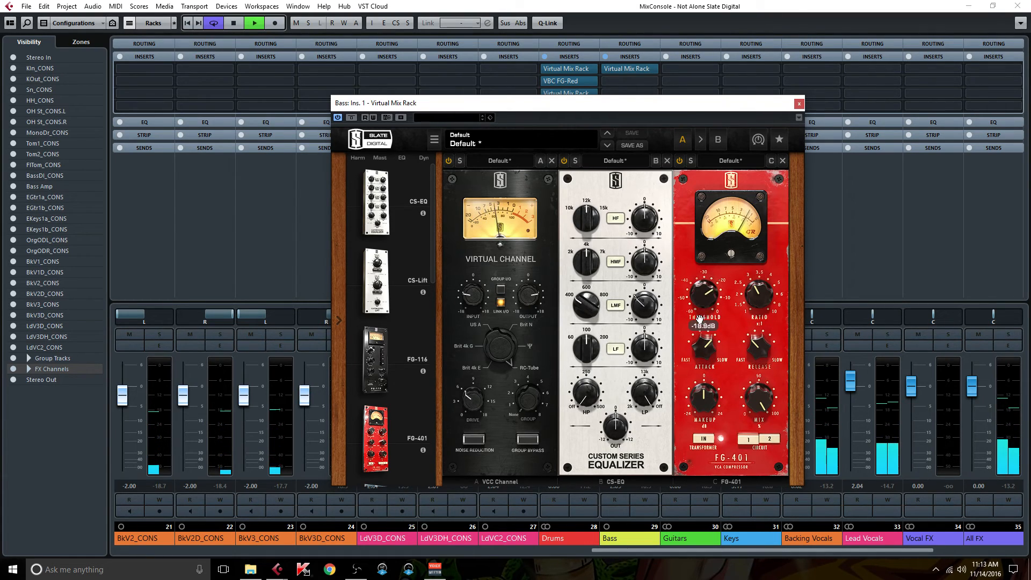
left_click_drag(698, 403, 698, 398)
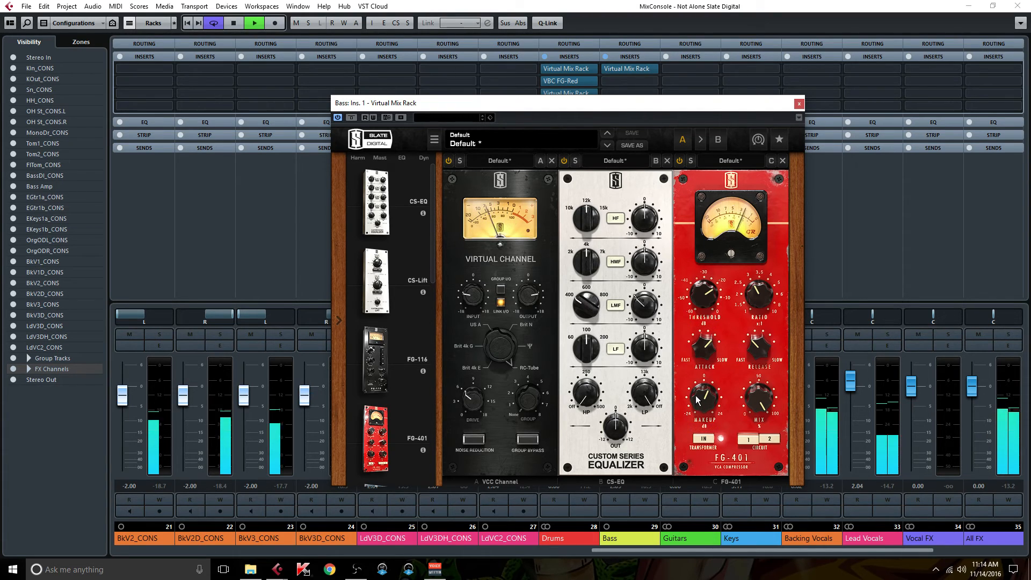
left_click_drag(701, 303, 701, 301)
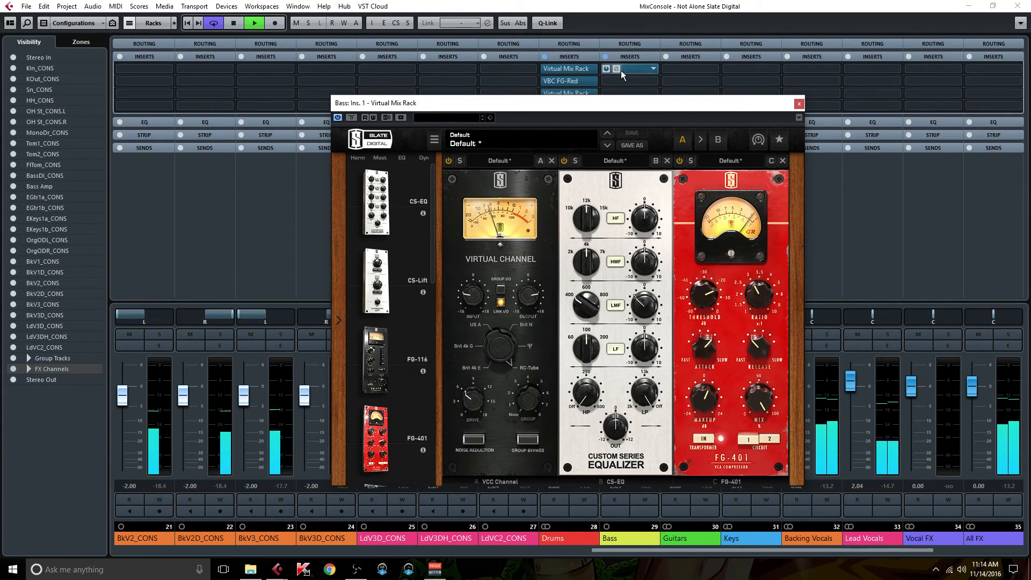
left_click(607, 57)
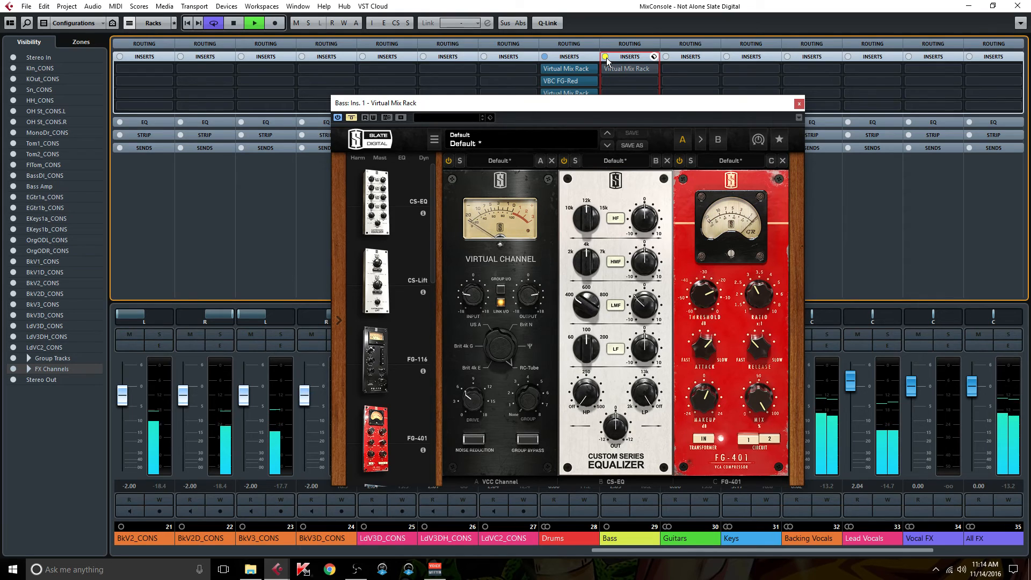
left_click(606, 57)
Step: Load CS-Lift into slot D of the Bass rack, raise Low Lift slightly, compare with inserts bypassed, and close the rack
left_click_drag(398, 272, 800, 311)
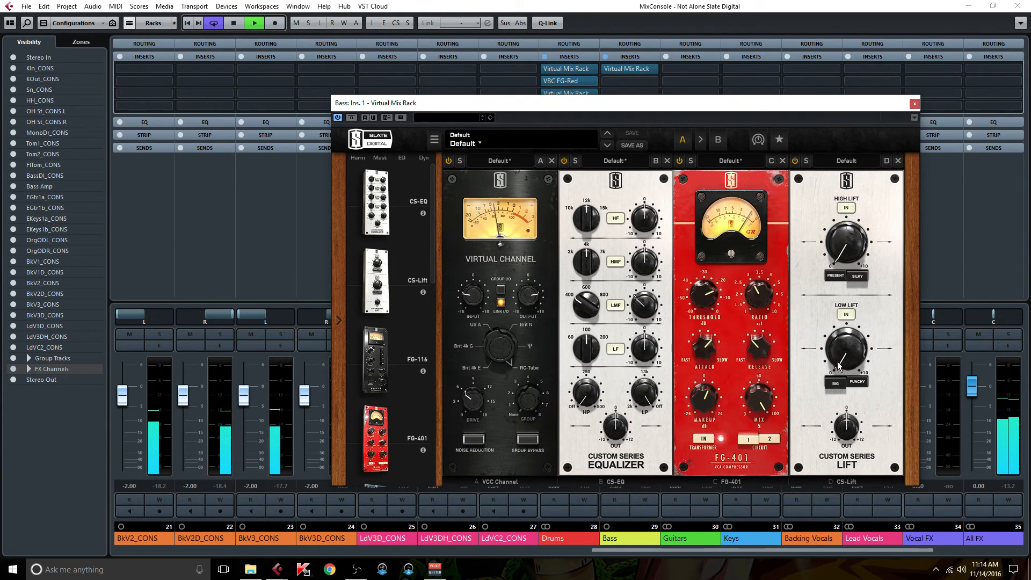
left_click_drag(837, 359, 836, 351)
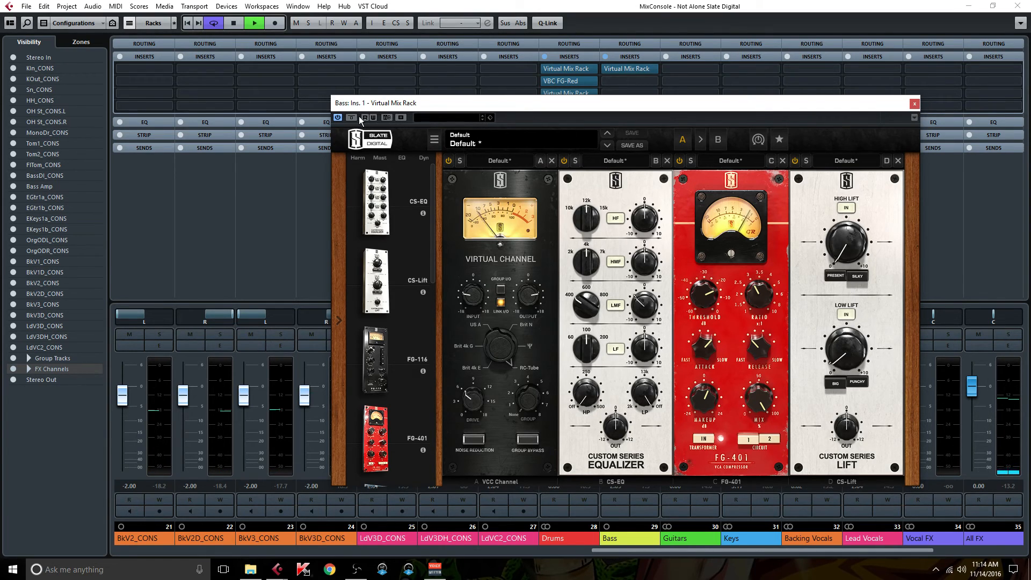
left_click(604, 57)
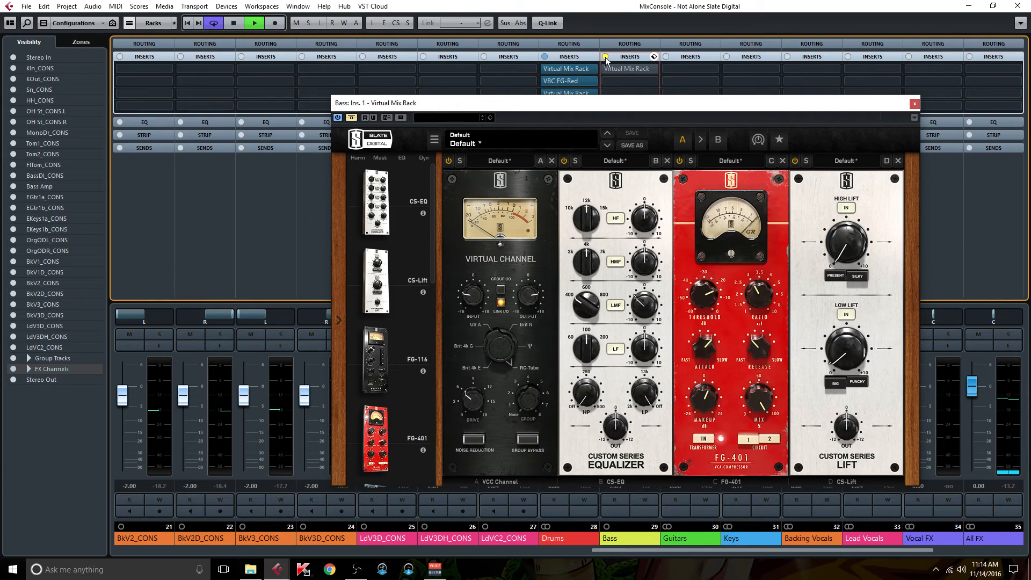
left_click(604, 57)
left_click(913, 105)
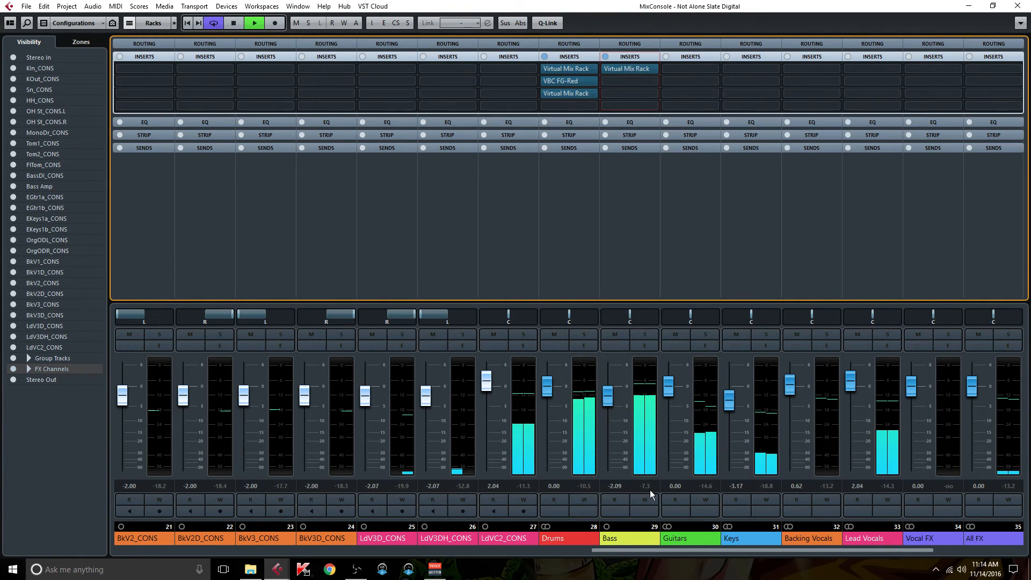
Step: Load the CS-EQ module into slot B of the BassDI_CONS Virtual Mix Rack and close the rack
left_click_drag(607, 549, 279, 542)
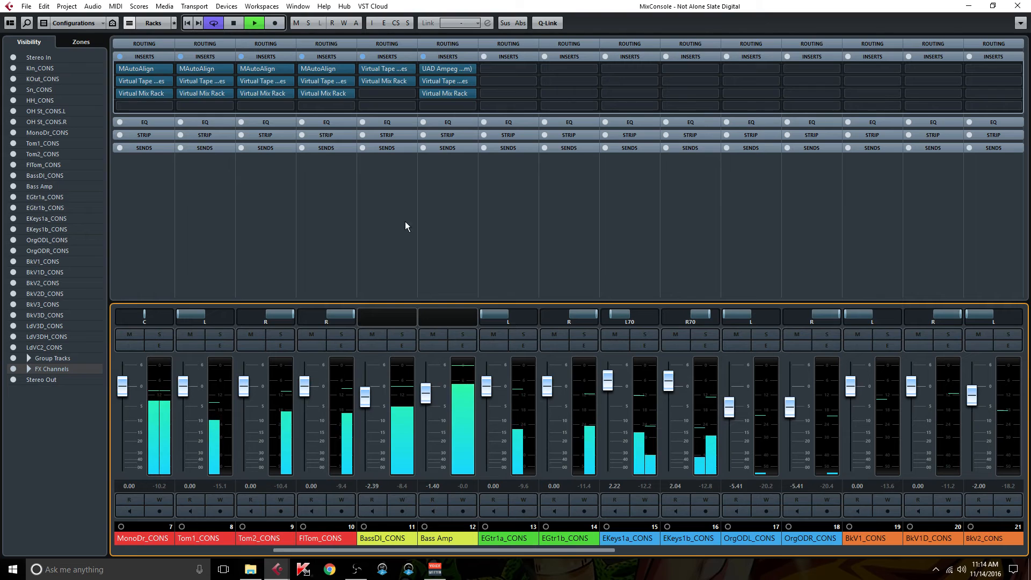
left_click(395, 82)
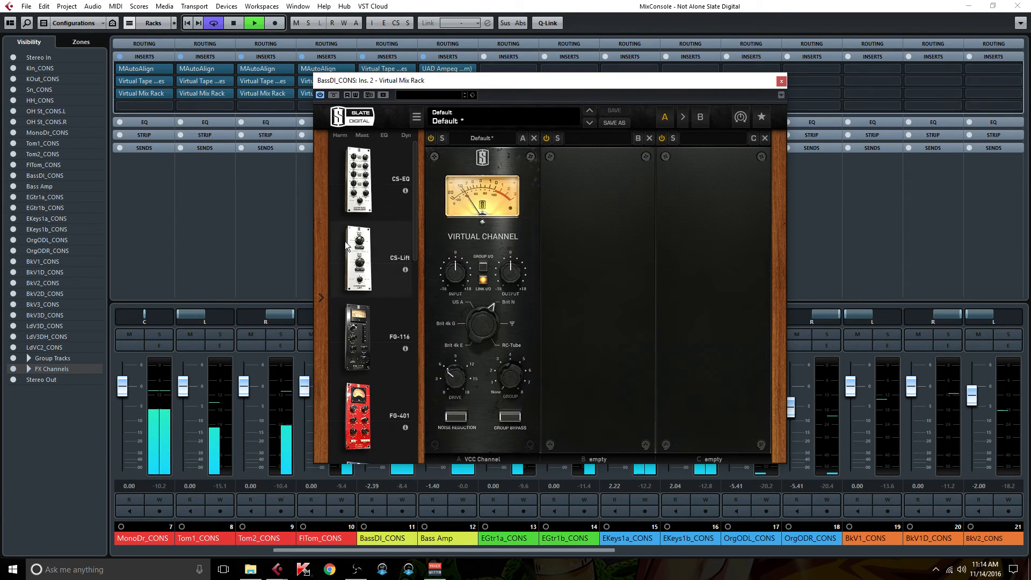
left_click_drag(358, 180, 596, 236)
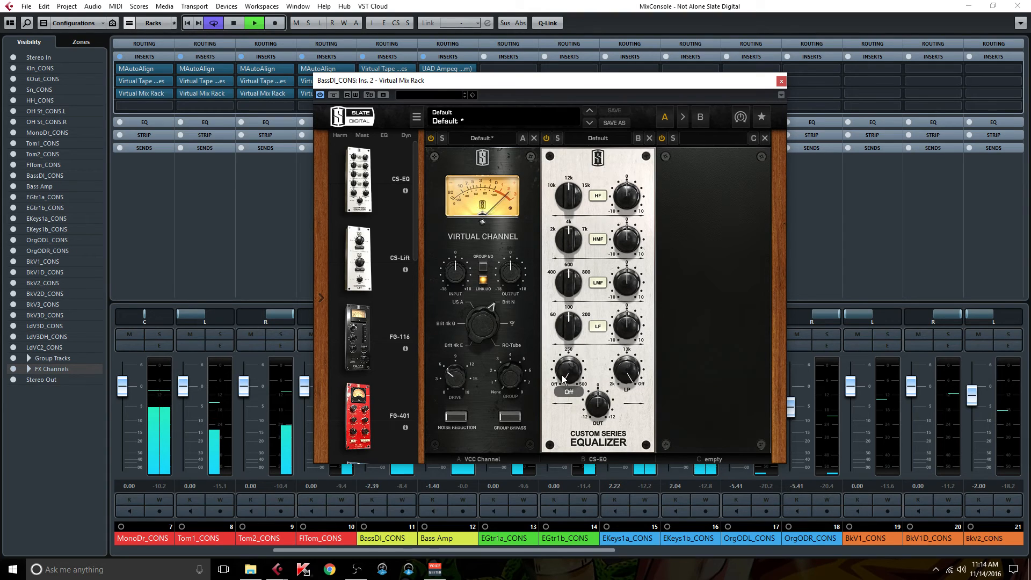
left_click(781, 81)
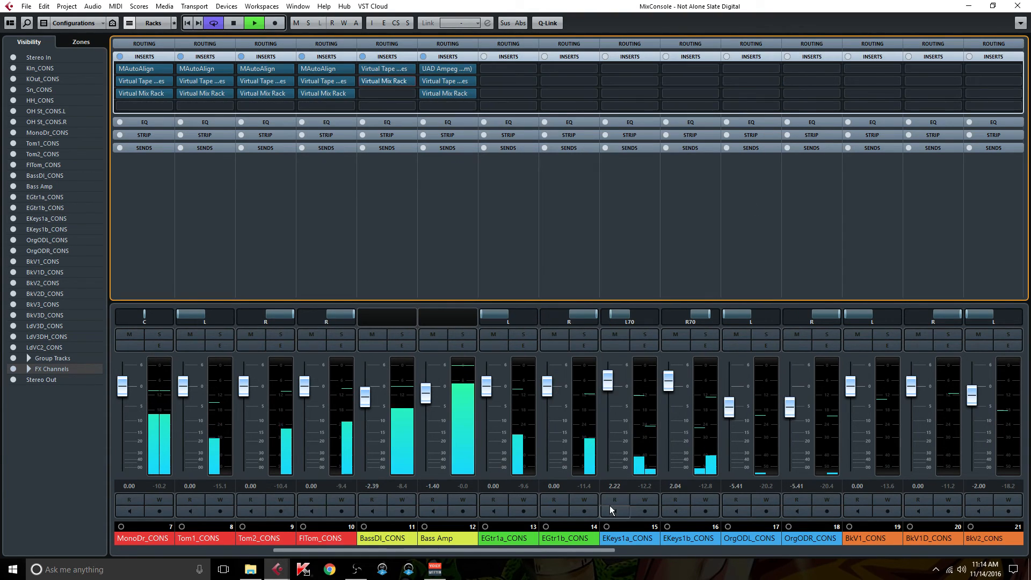
Step: Set the CS-EQ high-pass filter in the Bass group's rack to about 42.8 Hz and close the rack
left_click_drag(591, 549, 841, 551)
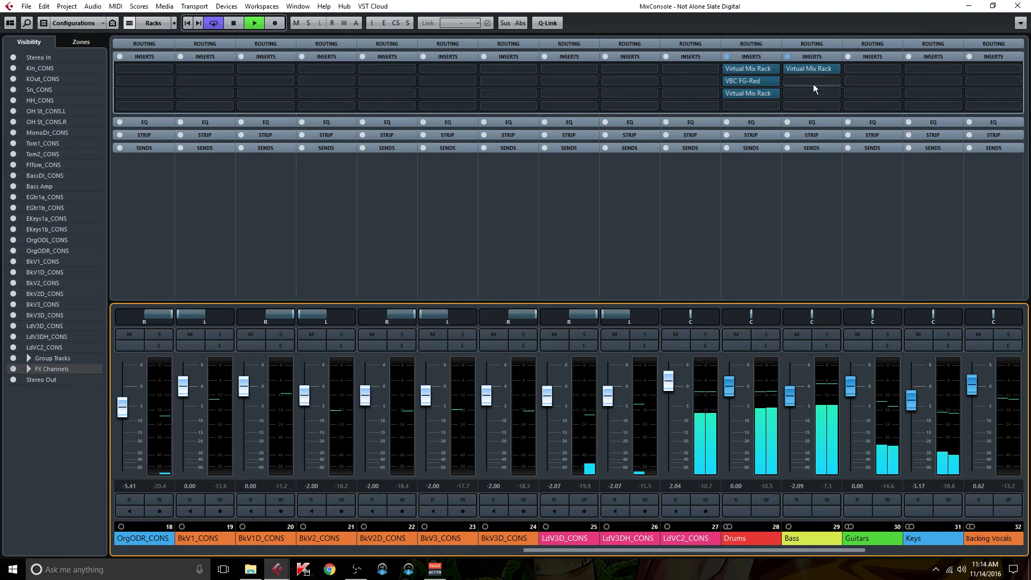
left_click(816, 67)
left_click_drag(579, 400, 579, 396)
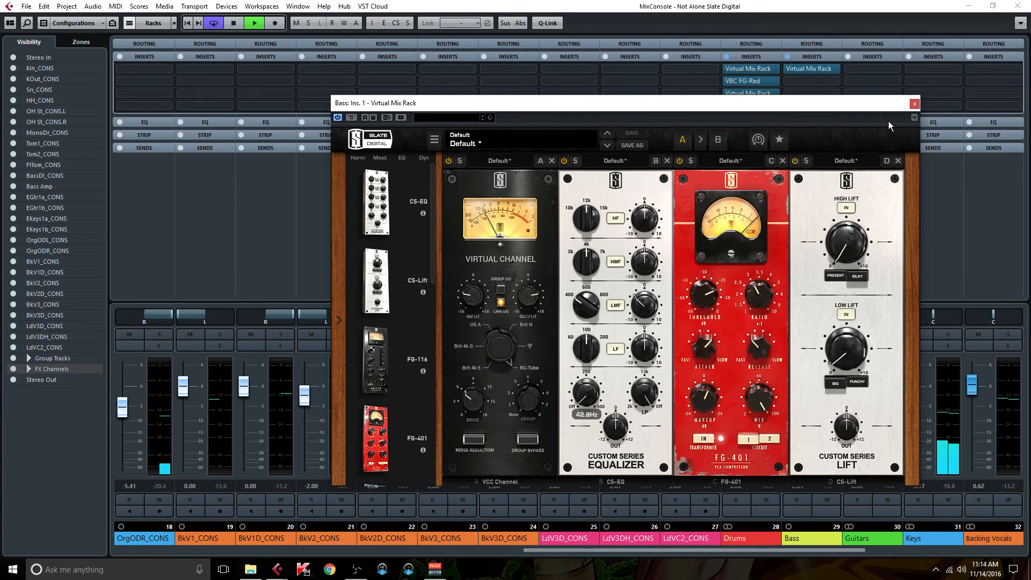
left_click(914, 104)
Step: In the BassDI_CONS CS-EQ, set the high-pass to about 35.5 Hz, lower the LMF frequency, slightly cut LMF, and cut HF by about 3.2
left_click_drag(530, 546, 278, 544)
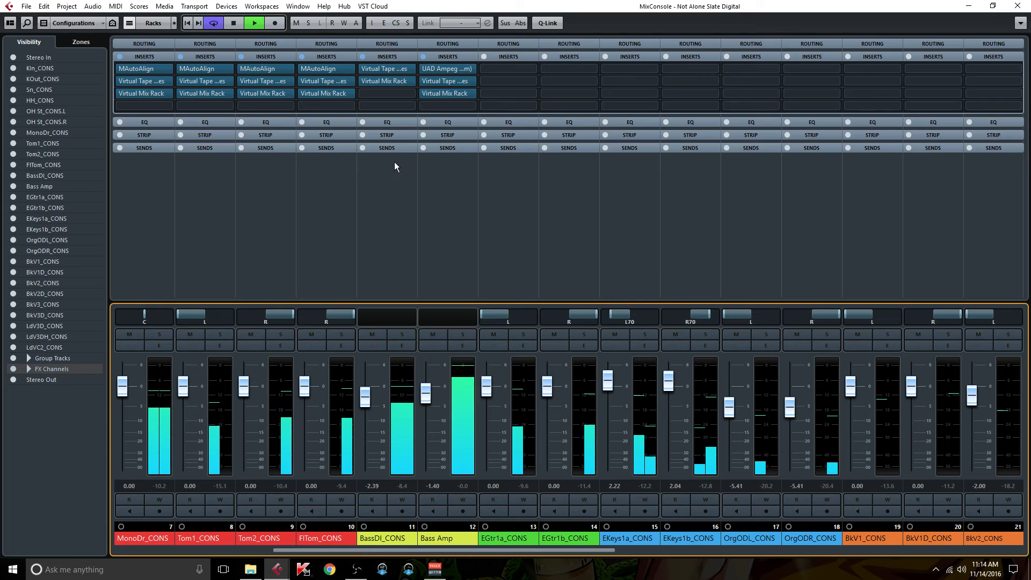
left_click(387, 81)
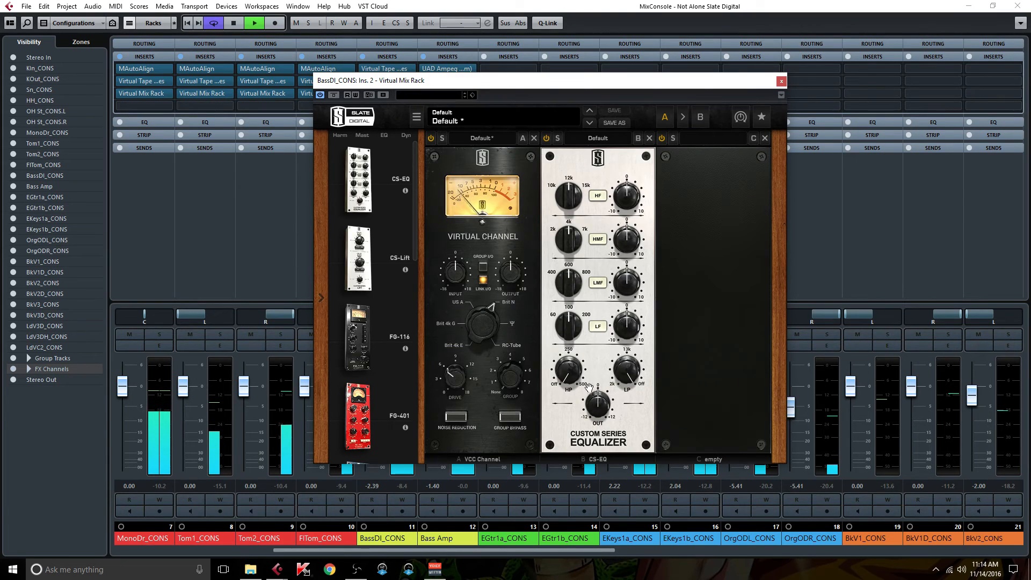
left_click_drag(565, 378, 565, 373)
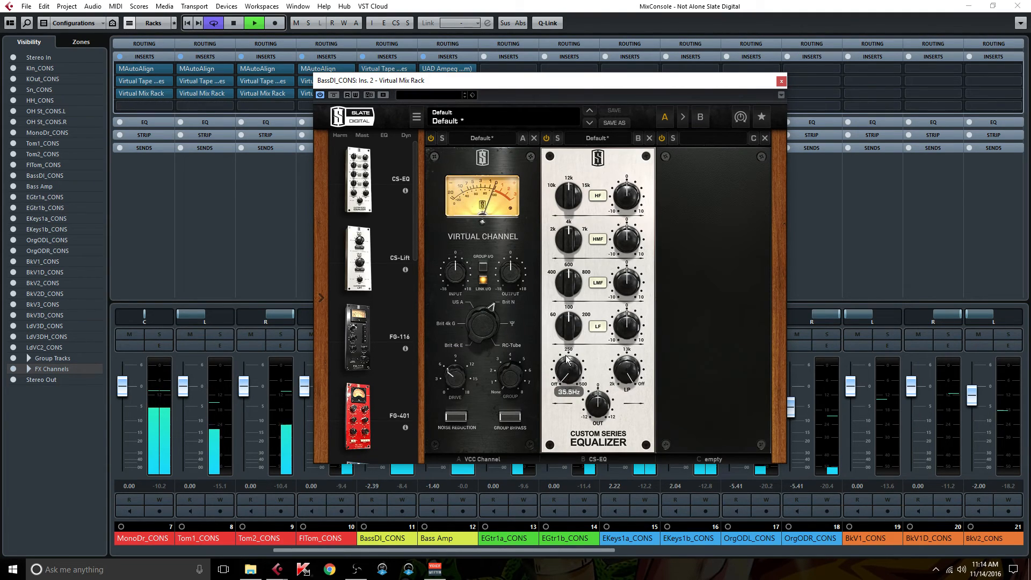
left_click_drag(554, 277, 556, 290)
mouse_move(623, 283)
left_mouse_down()
mouse_move(619, 294)
mouse_move(613, 268)
left_mouse_up()
left_click_drag(627, 191, 622, 203)
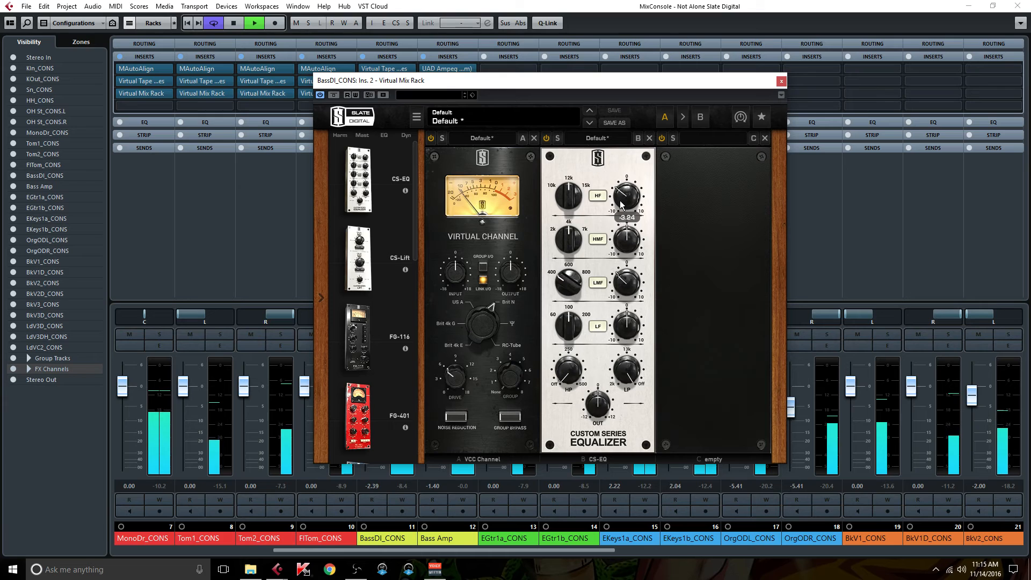
Step: Load FG-401 into slot C of the BassDI_CONS rack, switch its circuit, shorten the release, set ratio 3 and threshold about -23 dB, and slightly raise makeup
left_click_drag(370, 422, 689, 370)
left_click(755, 415)
left_click_drag(741, 328, 738, 316)
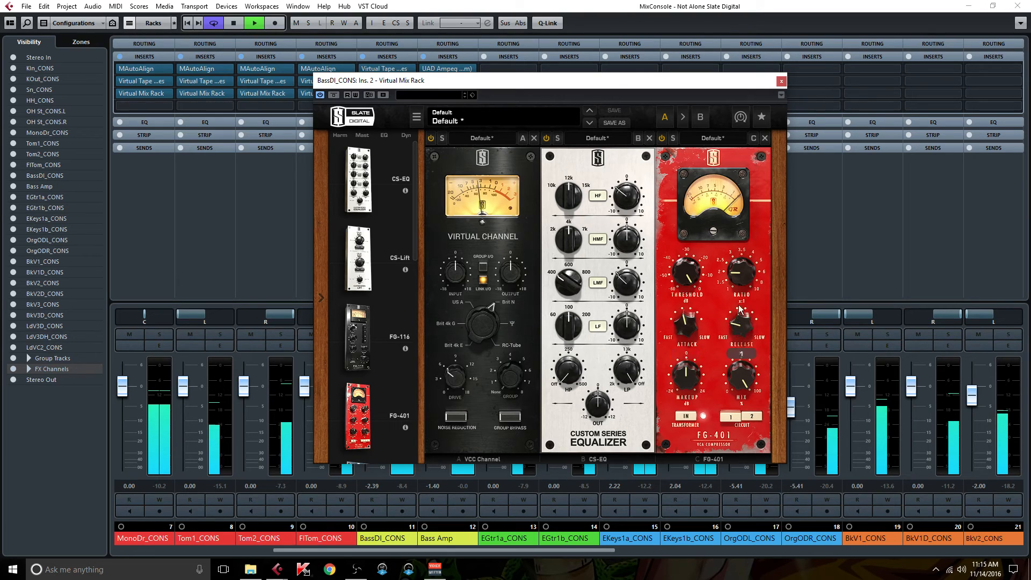
left_click_drag(739, 274, 739, 262)
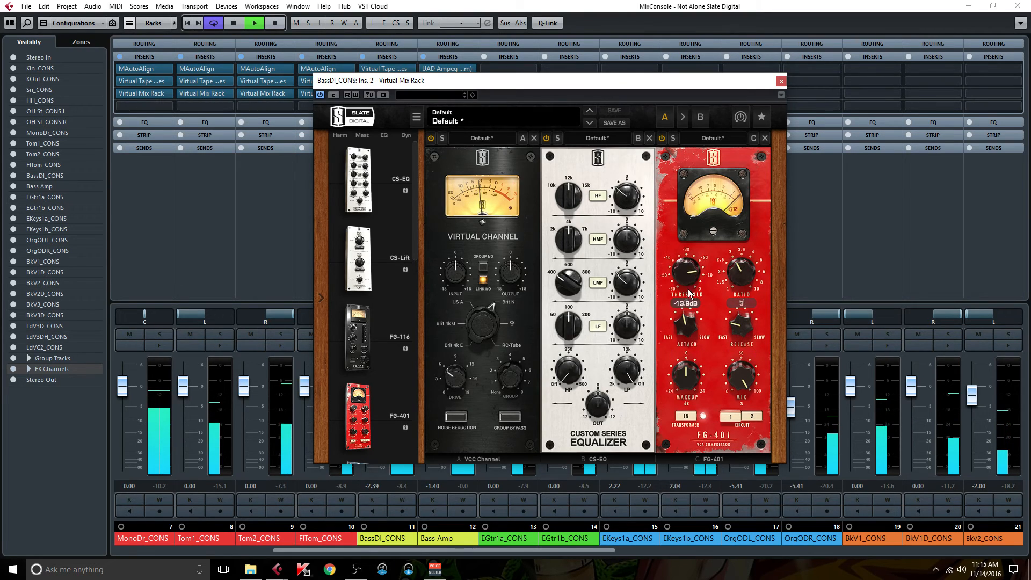
left_click_drag(689, 307, 692, 314)
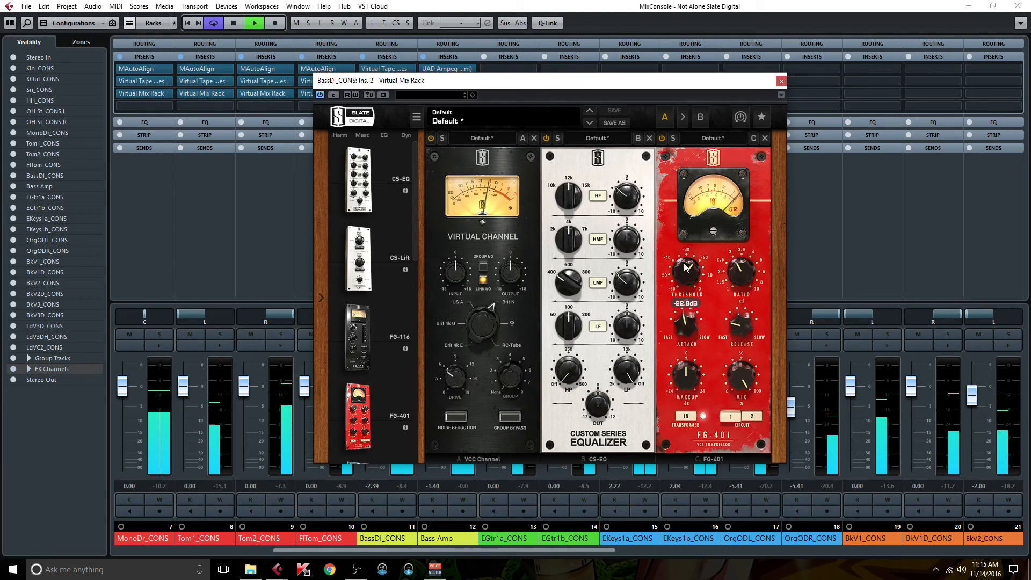
left_click(688, 374)
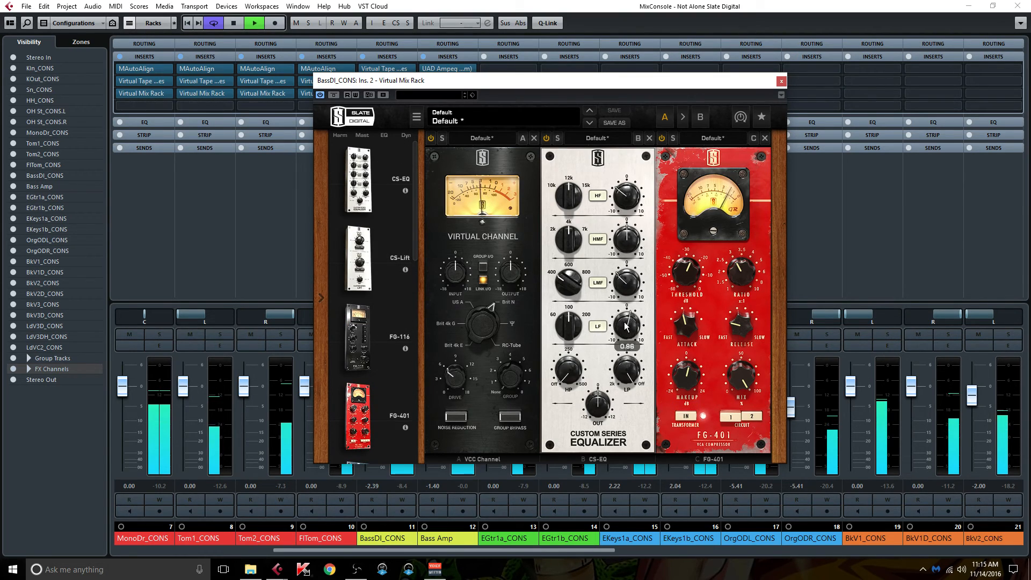
Step: Load CS-Lift into slot D of the BassDI_CONS rack, raise Low Lift slightly, set the FG-401 threshold to about -24.4 dB, and close the rack
scroll(363, 262, "down", 5)
left_click_drag(359, 231, 344, 220)
scroll(362, 255, "up", 5)
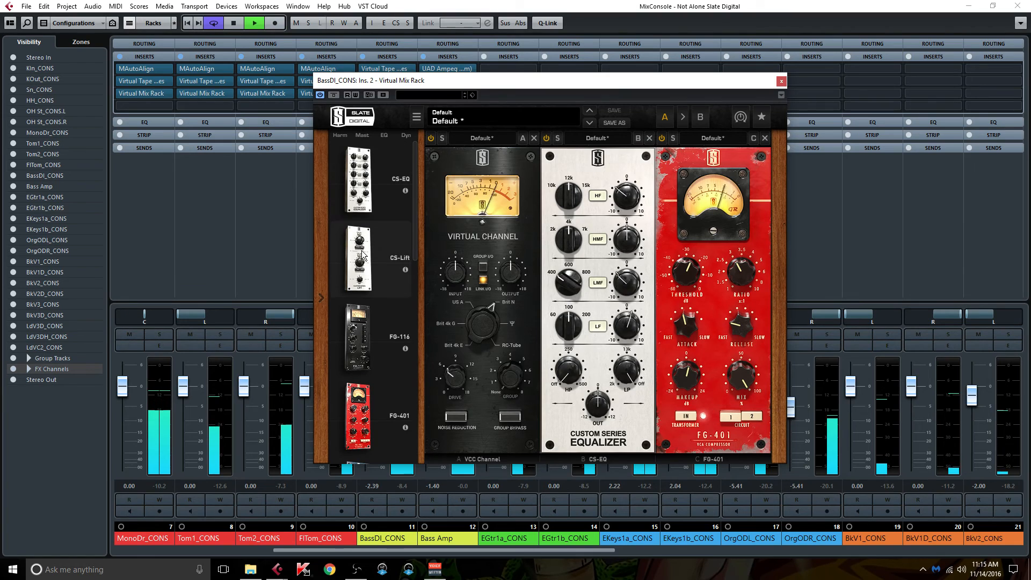
left_click_drag(363, 255, 776, 295)
left_click(823, 359)
left_click_drag(824, 336, 826, 323)
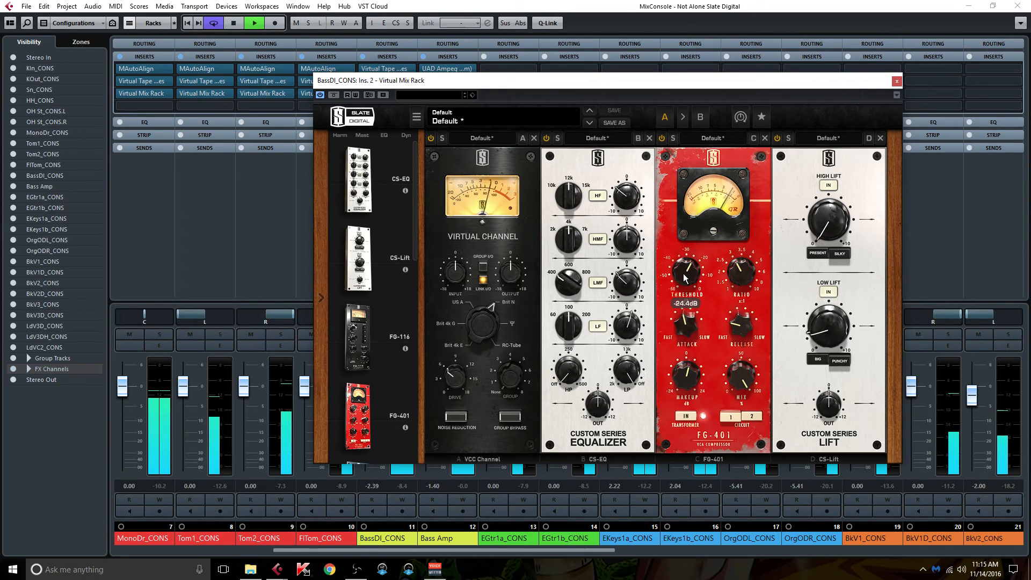
left_click(897, 81)
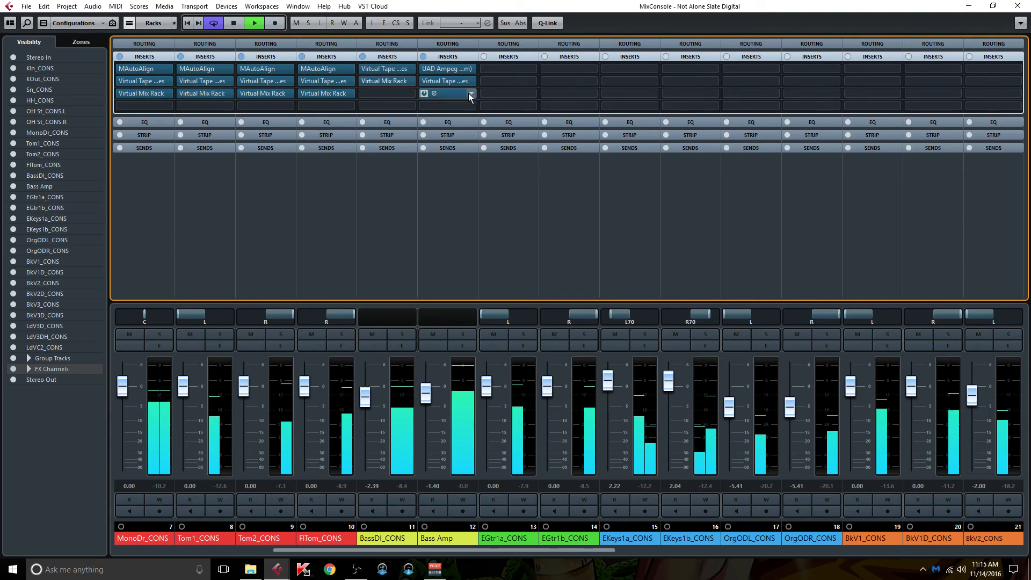
Step: Load CS-EQ into slot B of the Bass Amp rack, lower the LMF frequency, cut LMF by about 2.4, and set the high-pass to about 30 Hz
left_click(451, 92)
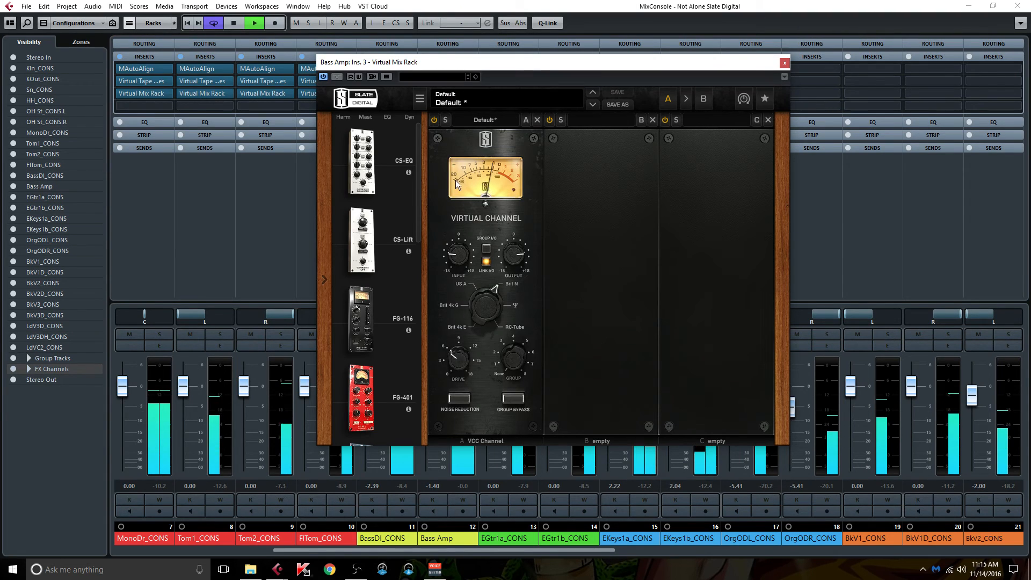
mouse_move(459, 257)
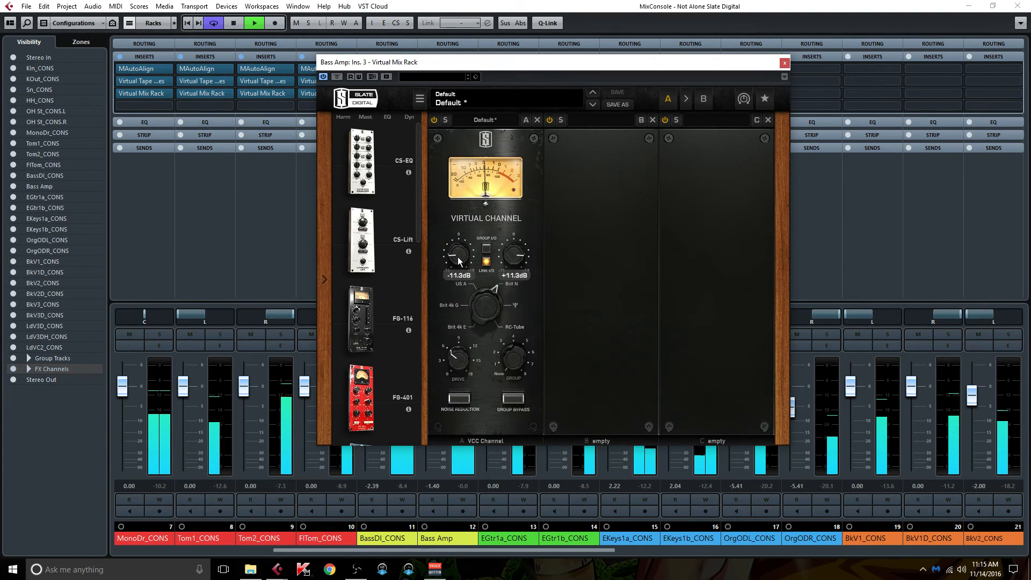
left_click_drag(363, 161, 557, 254)
left_click_drag(627, 258, 625, 271)
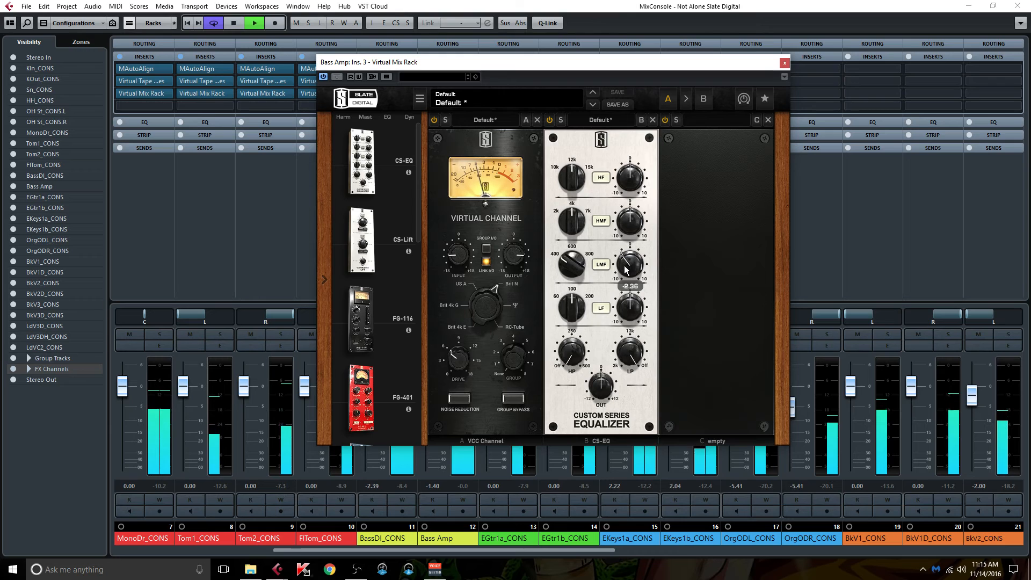
mouse_move(571, 357)
left_click_drag(571, 358, 571, 353)
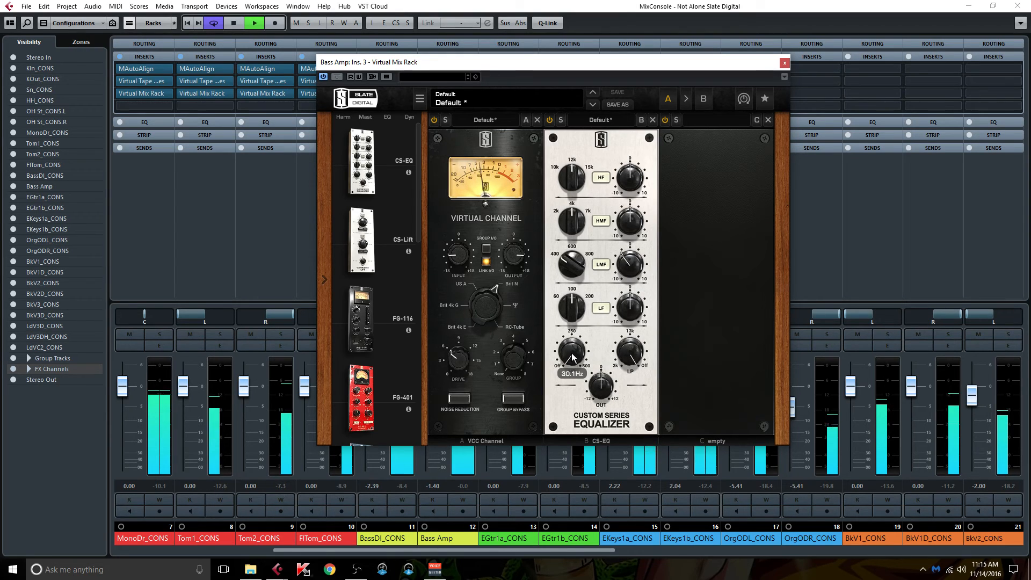
Step: Load FG-401 into slot C of the Bass Amp rack with circuit 1, ratio 3 and threshold about -13 dB, and slightly raise its makeup gain
left_click_drag(362, 397, 692, 323)
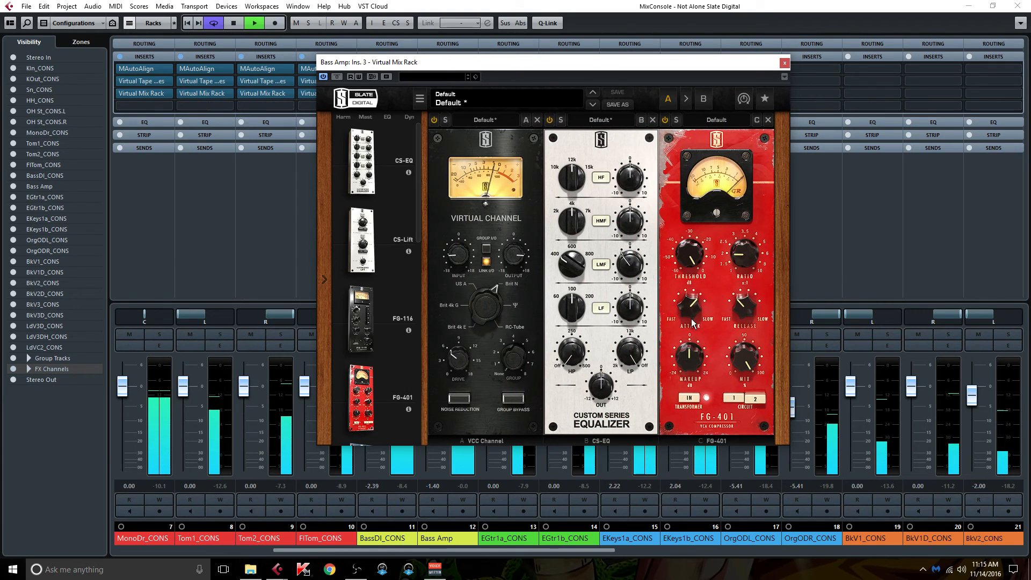
left_click(733, 397)
left_click_drag(743, 258, 745, 242)
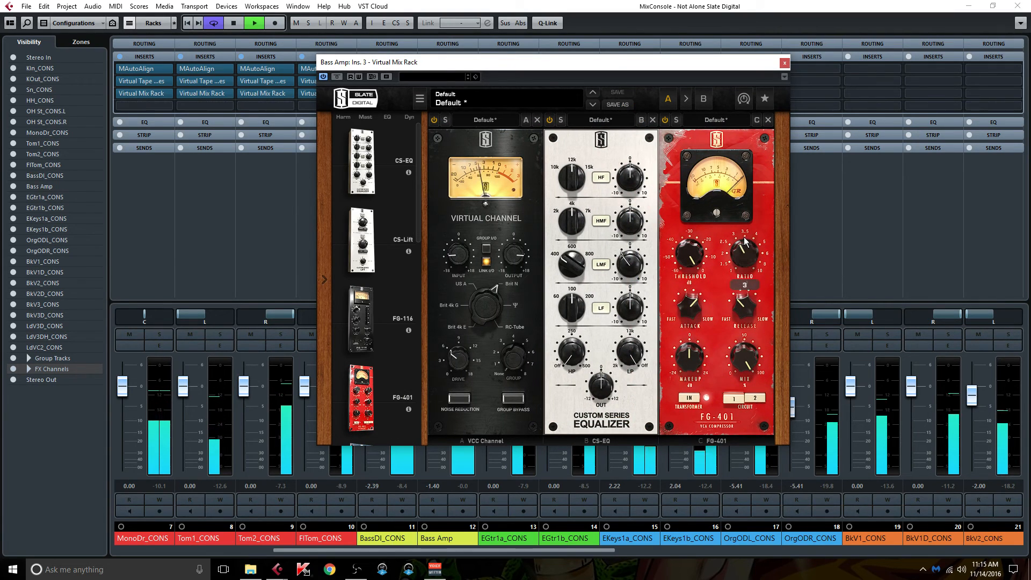
left_click_drag(685, 252, 694, 286)
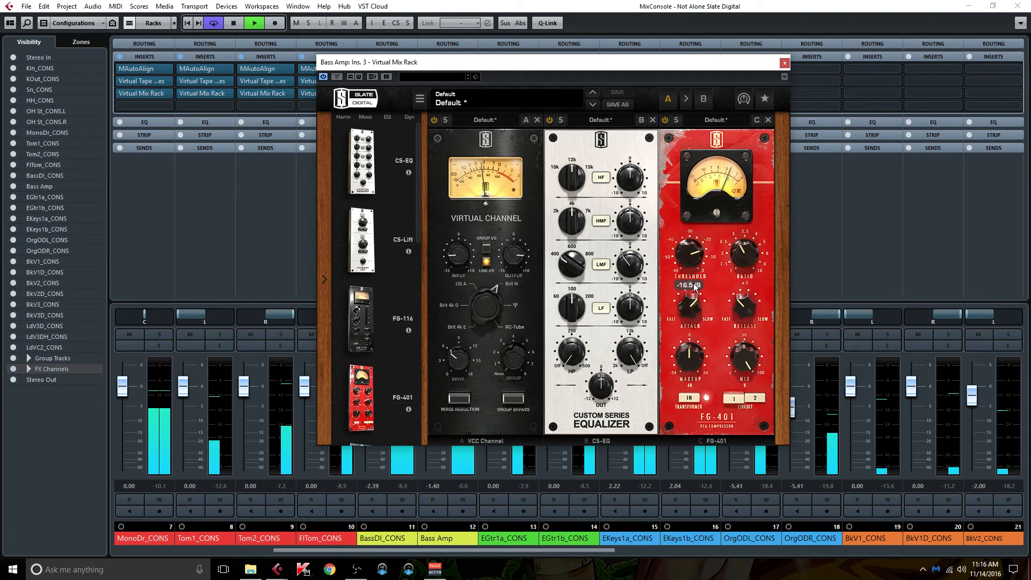
left_click_drag(685, 365, 686, 357)
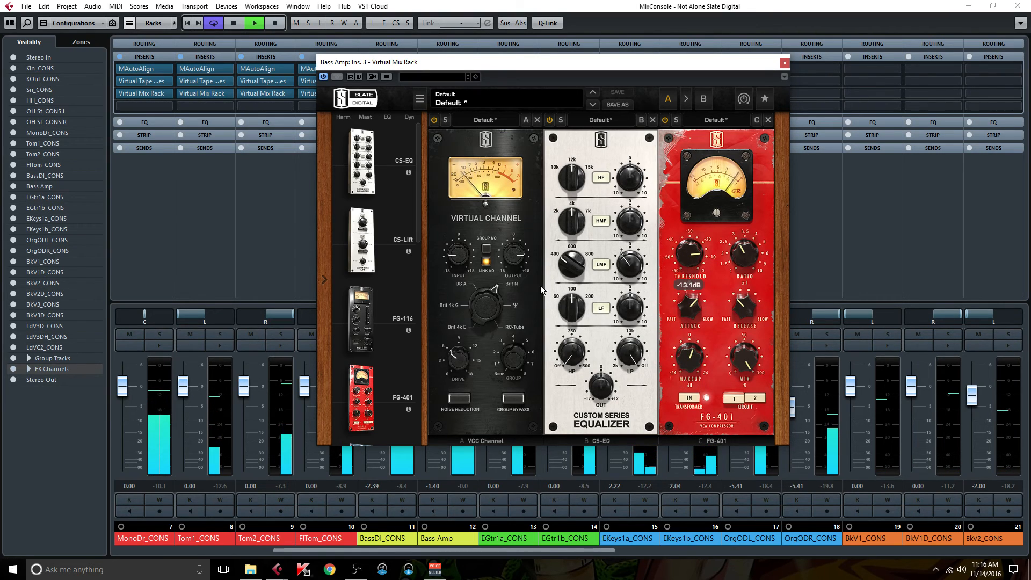
mouse_move(686, 257)
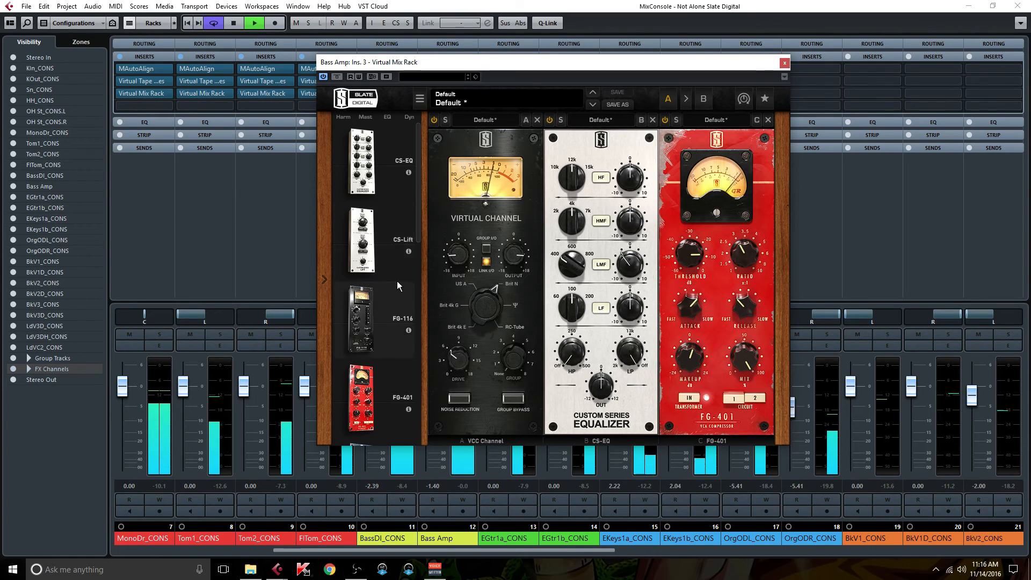
Step: Load Revival into slot D of the Bass Amp rack, raise its Shimmer and Thickness slightly, set the FG-401 threshold to about -12.3 dB, and close the rack
scroll(374, 291, "down", 5)
left_click_drag(367, 314, 829, 331)
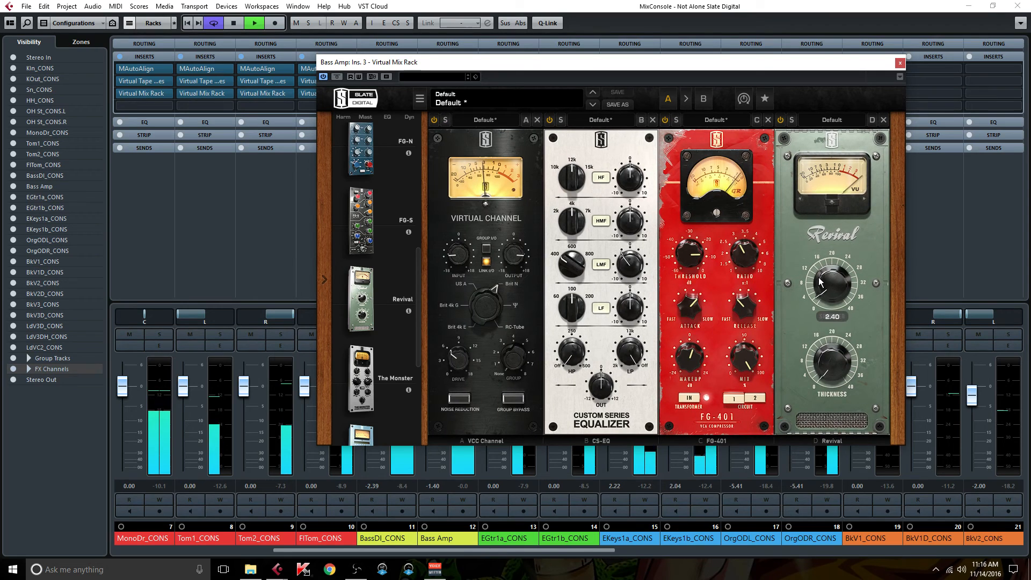
mouse_move(835, 380)
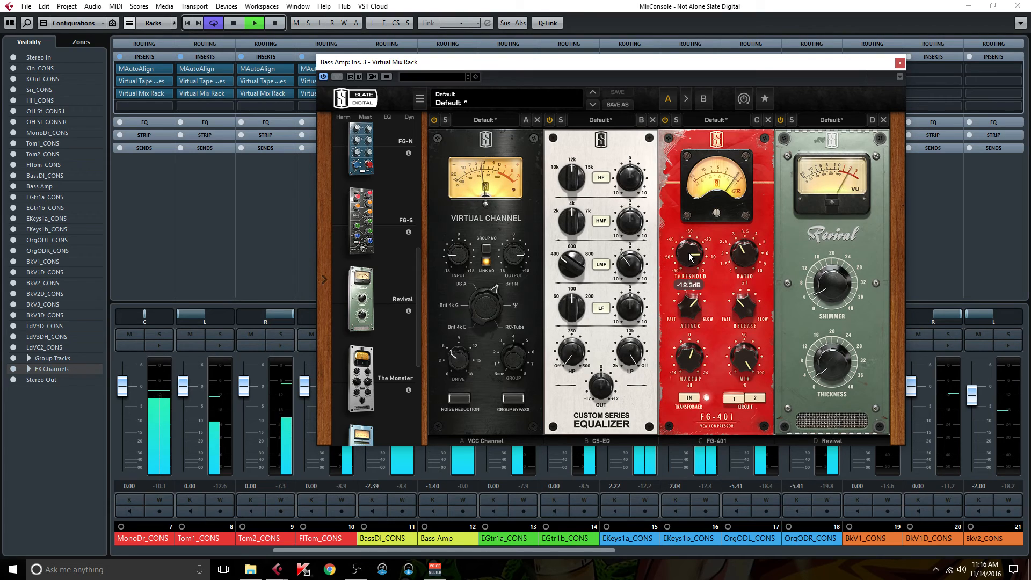
left_click(900, 64)
Step: Solo the Bass group and compare its sound with all inserts bypassed and active
left_click_drag(496, 551, 772, 542)
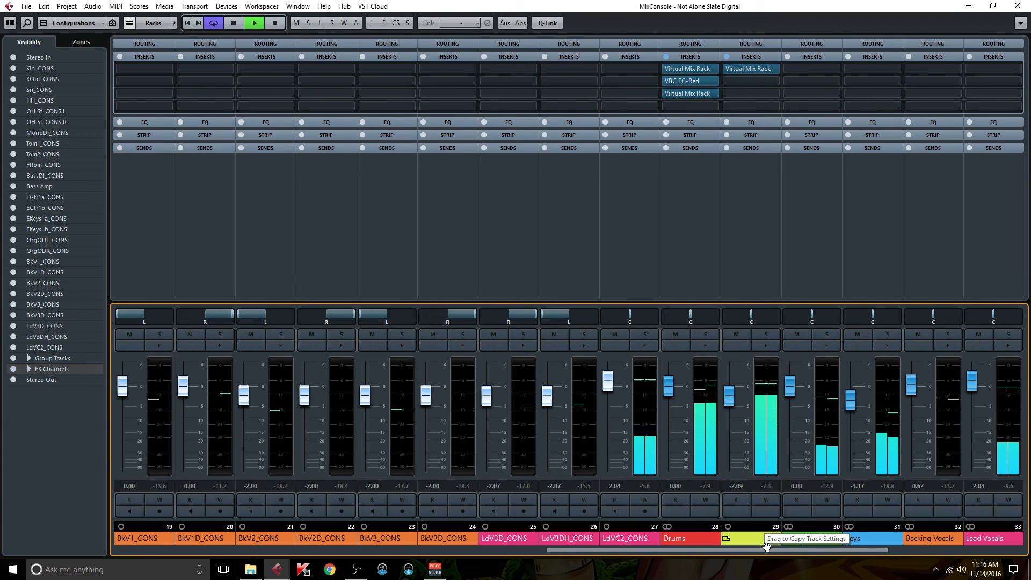
left_click(772, 333)
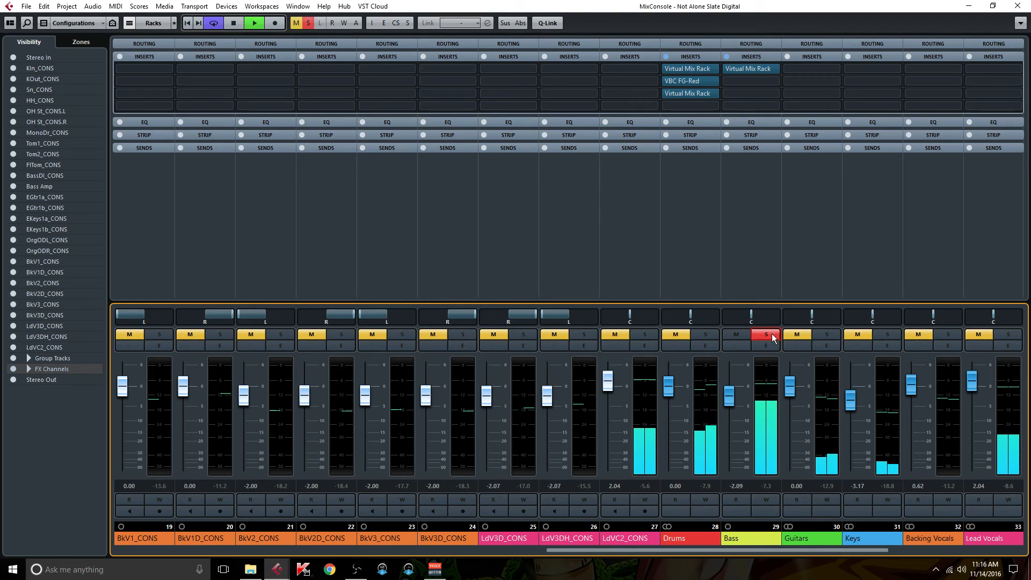
key("b")
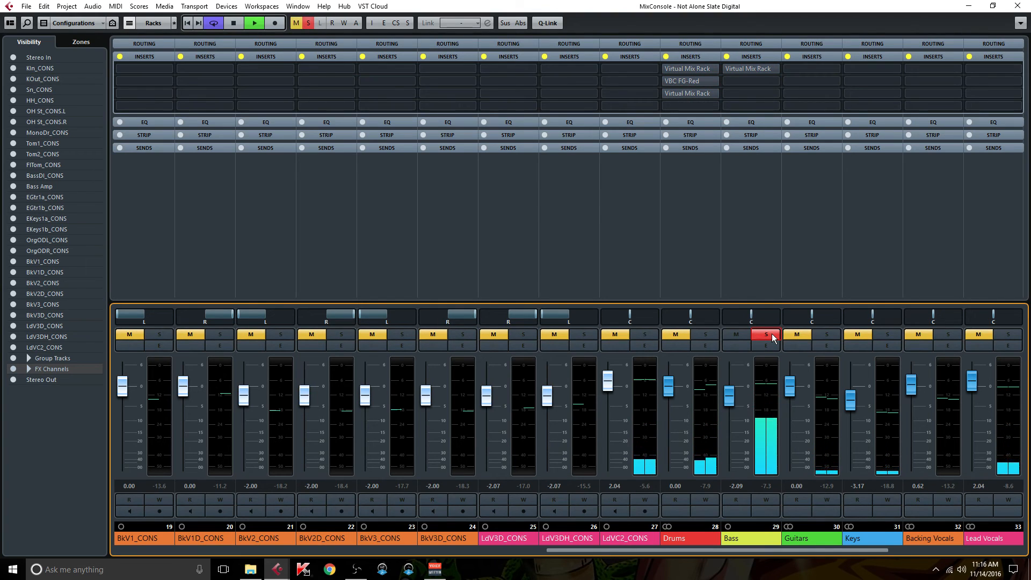
key("b")
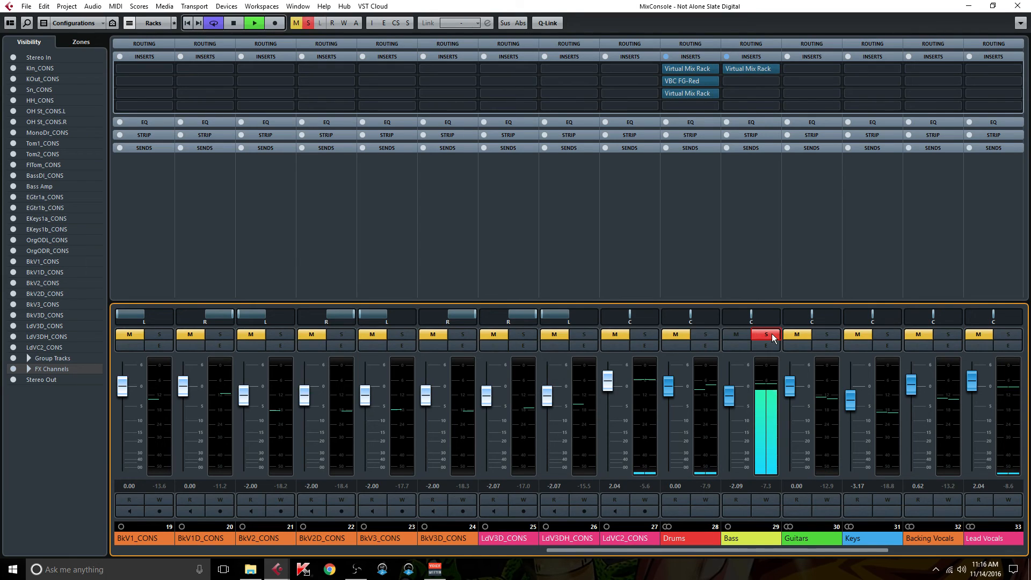
key("b")
key("b")
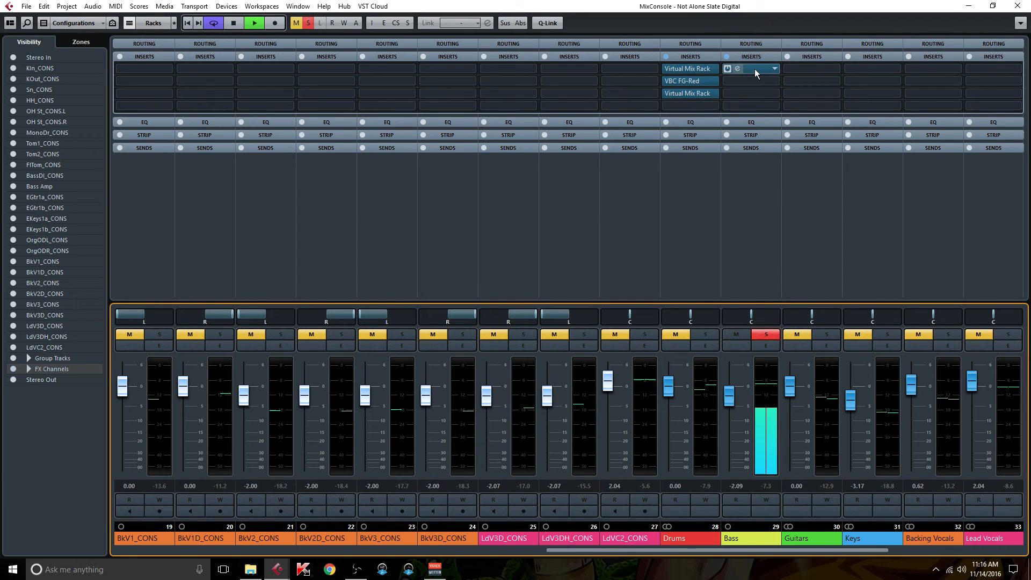
Step: Load the Trimmer module into slot E of the Bass group's rack, lower its trim slightly, and move the rack window clear of the Bass channel
left_click(755, 69)
scroll(389, 374, "down", 4)
scroll(388, 374, "down", 3)
left_click(376, 301)
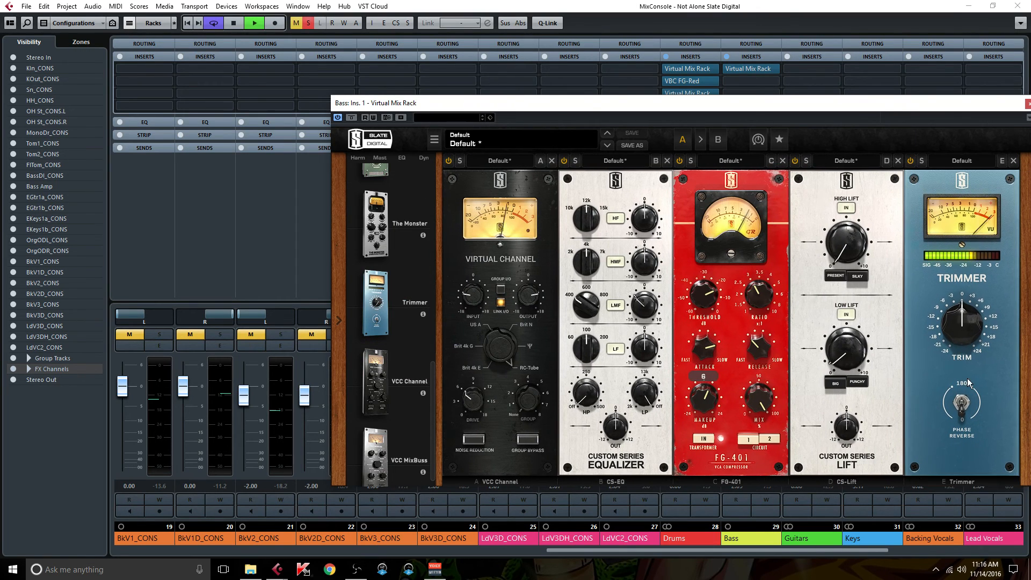
scroll(953, 296, "down", 1)
left_click_drag(866, 106, 478, 27)
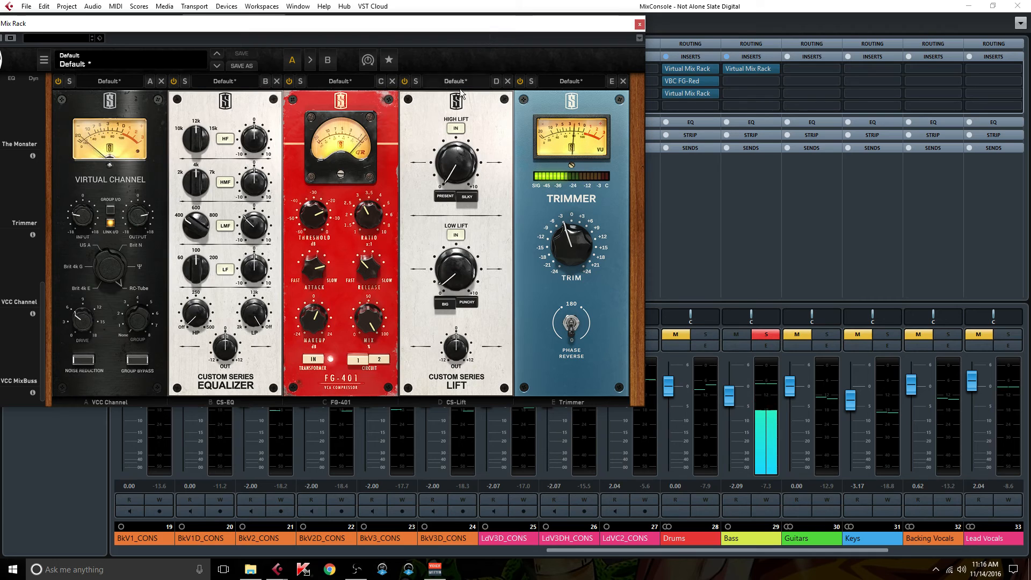
Step: Lower the Bass group's Trimmer to -8 dB while comparing the soloed sound with all inserts bypassed and active, and reset the peak meters
scroll(569, 230, "down", 4)
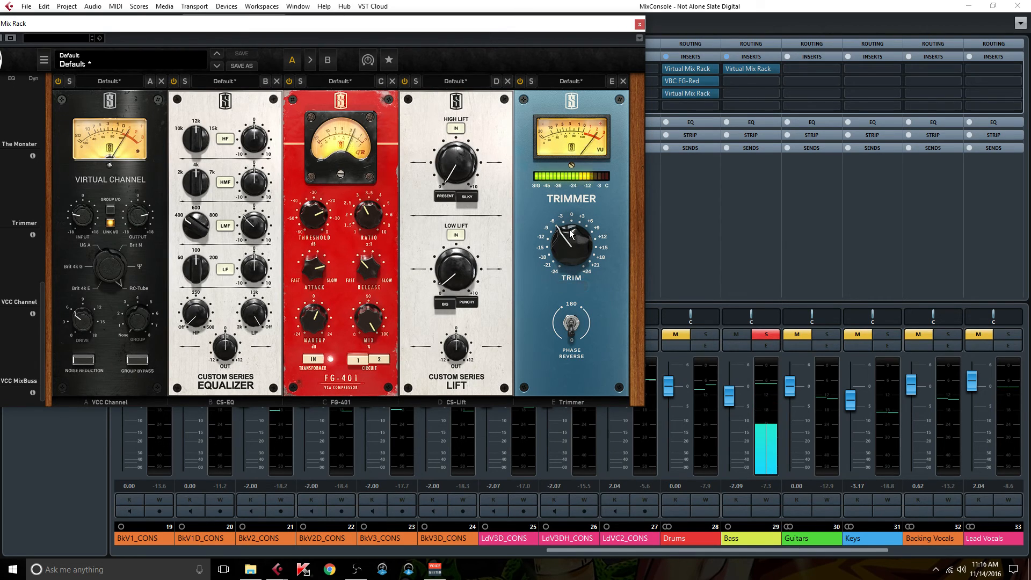
key("b")
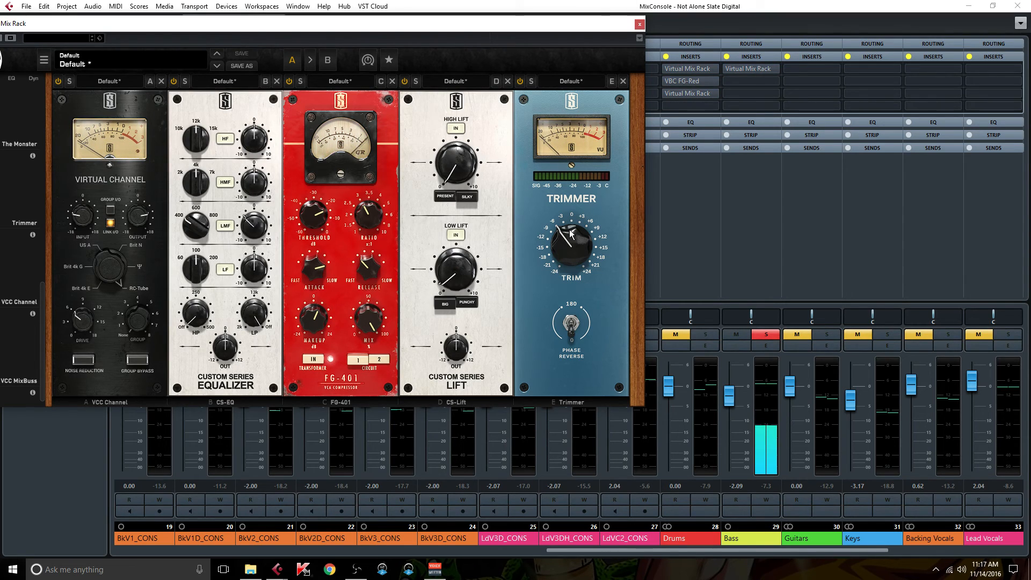
key("b")
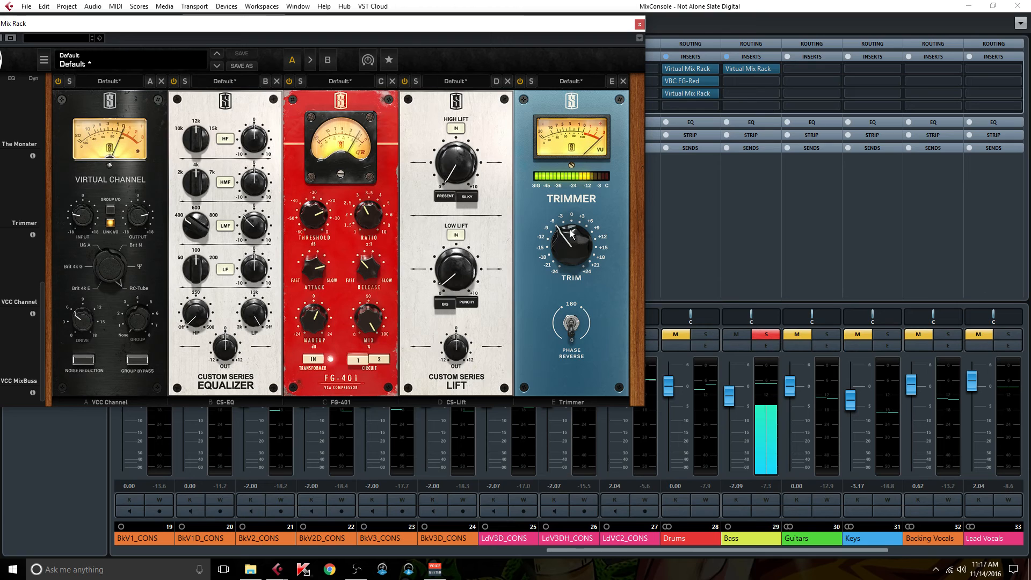
left_click(543, 226)
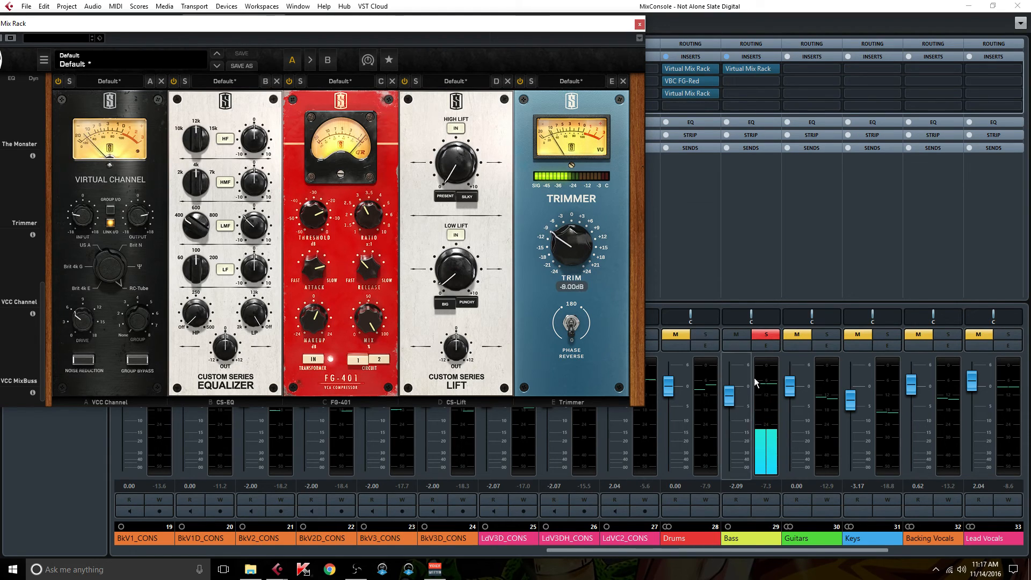
left_click(769, 390)
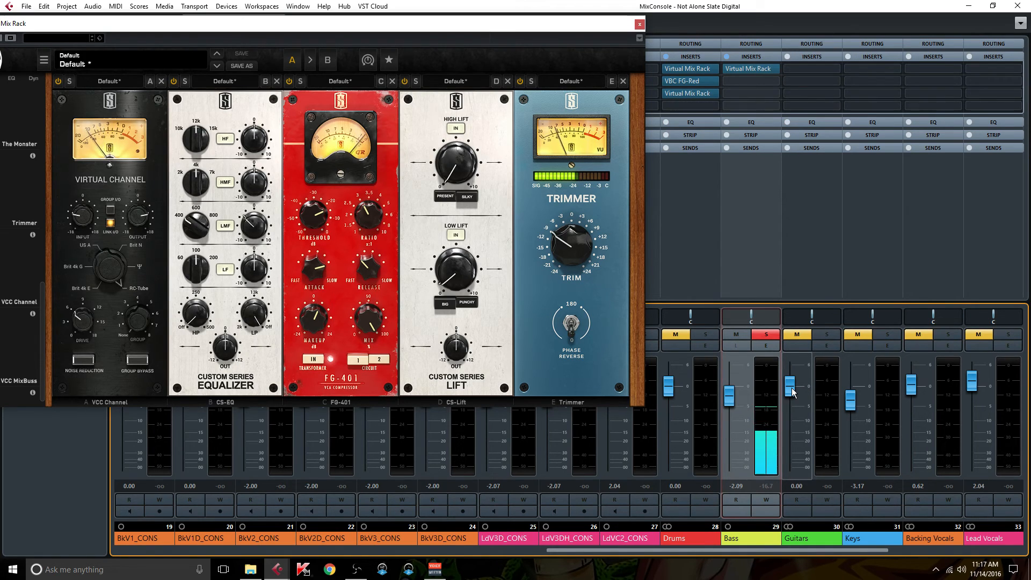
Step: Compare the soloed Bass group with all inserts bypassed and active, and unsolo it
key("ctrl+b")
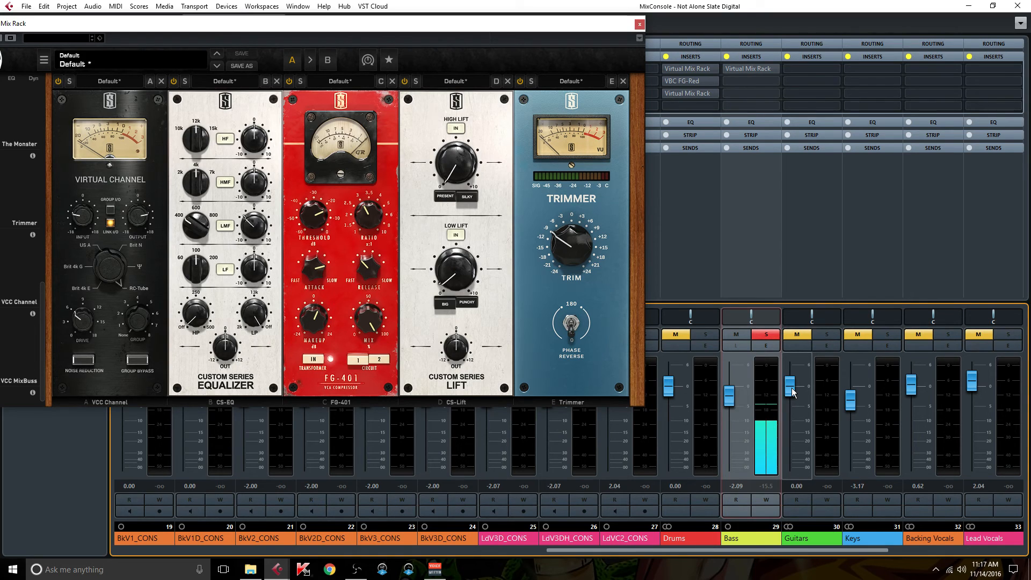
key("ctrl+b")
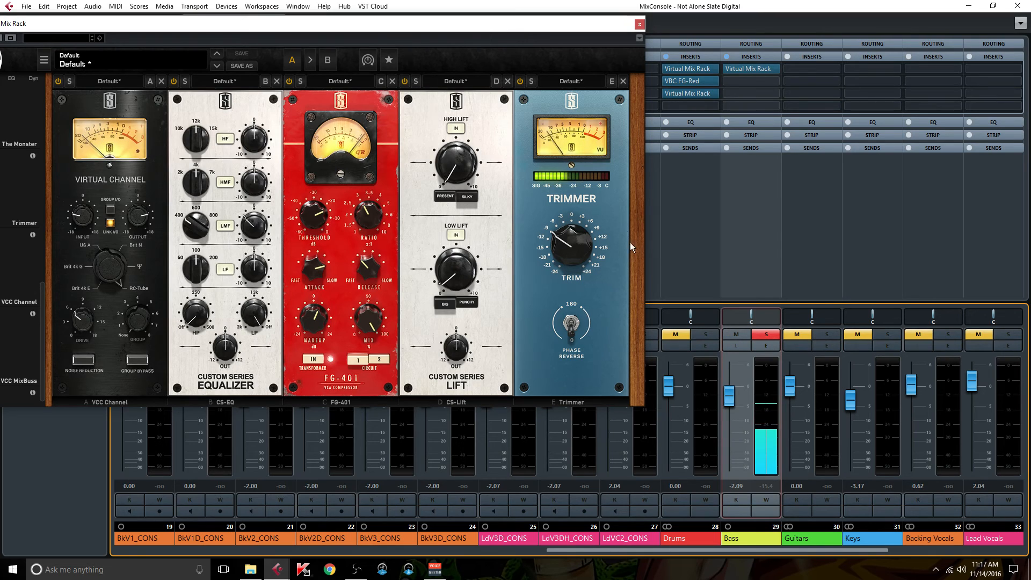
left_click(772, 334)
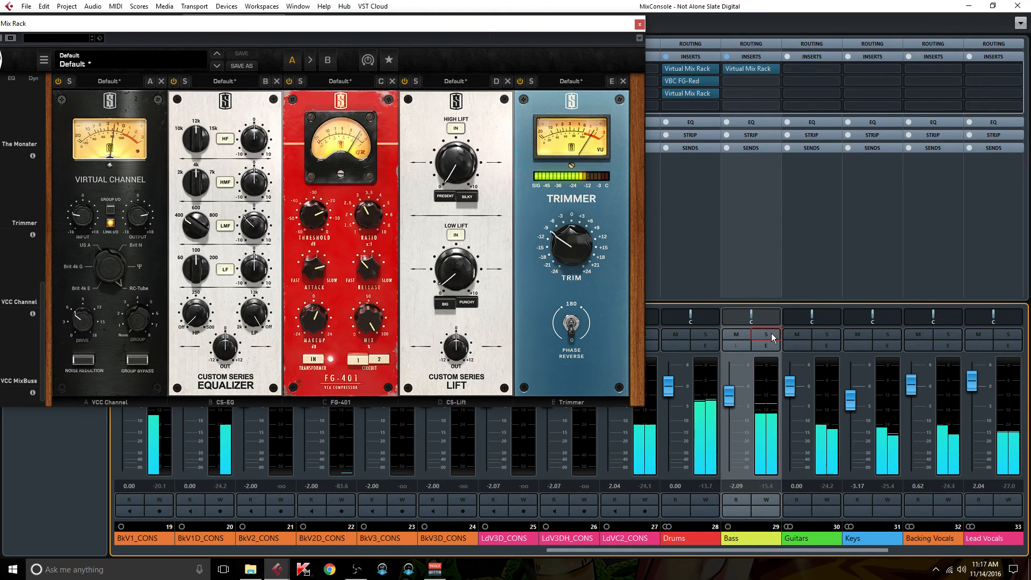
Step: Set the Bass group's Trimmer to -3 dB, reset the peak meters, and compare the full mix with all inserts bypassed and active
mouse_move(554, 225)
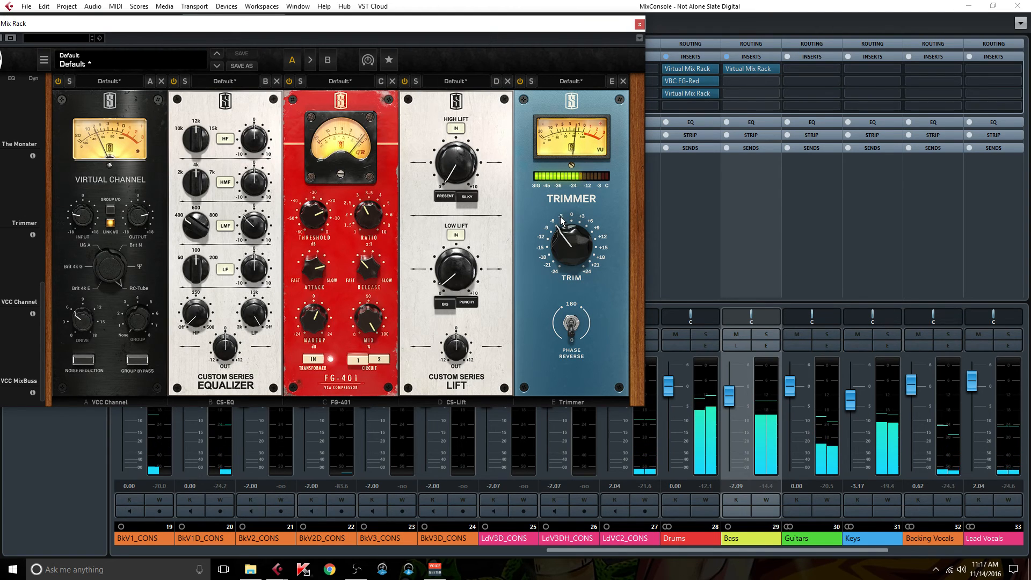
left_click(561, 219)
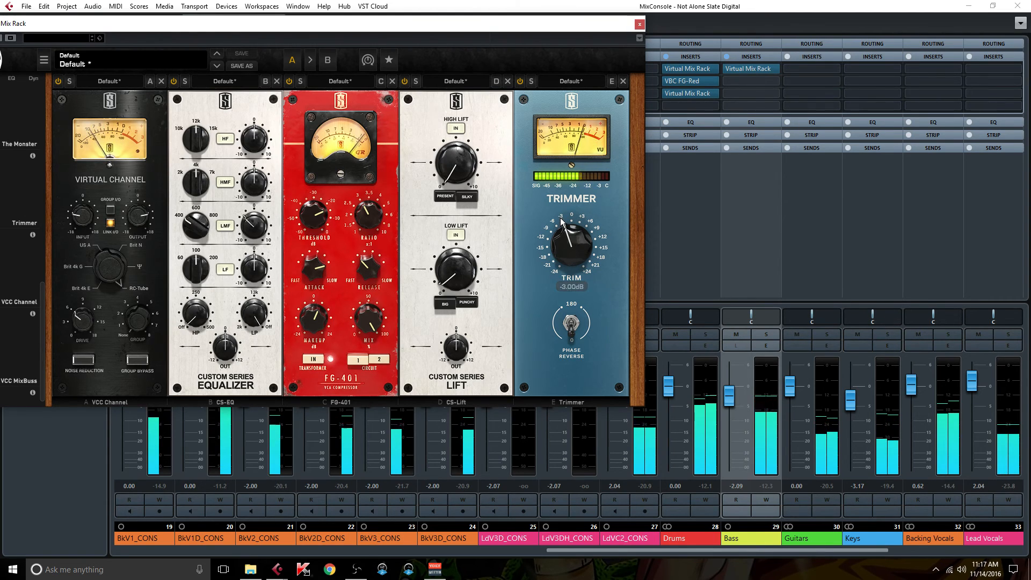
left_click(765, 389)
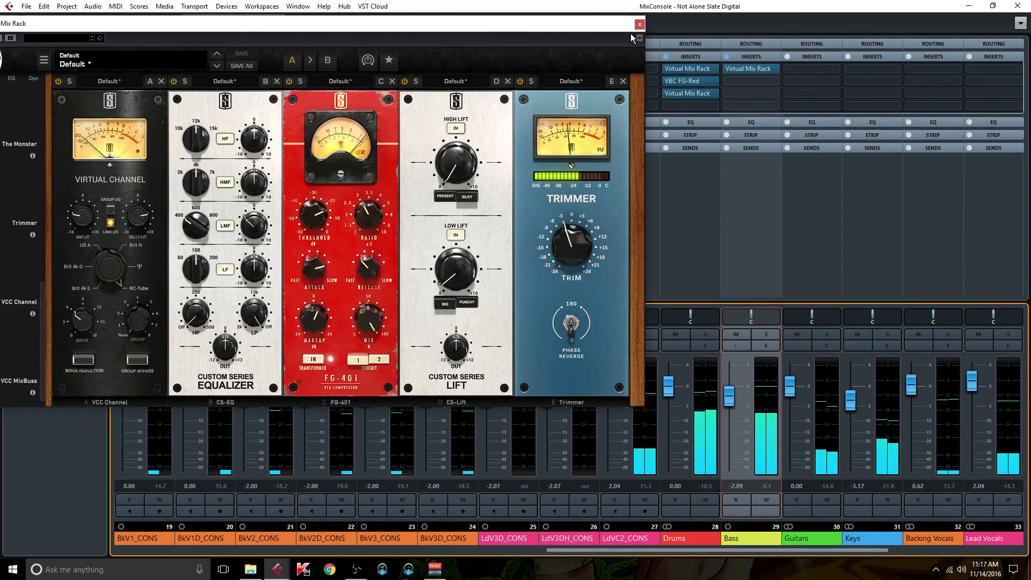
key("ctrl+alt+i")
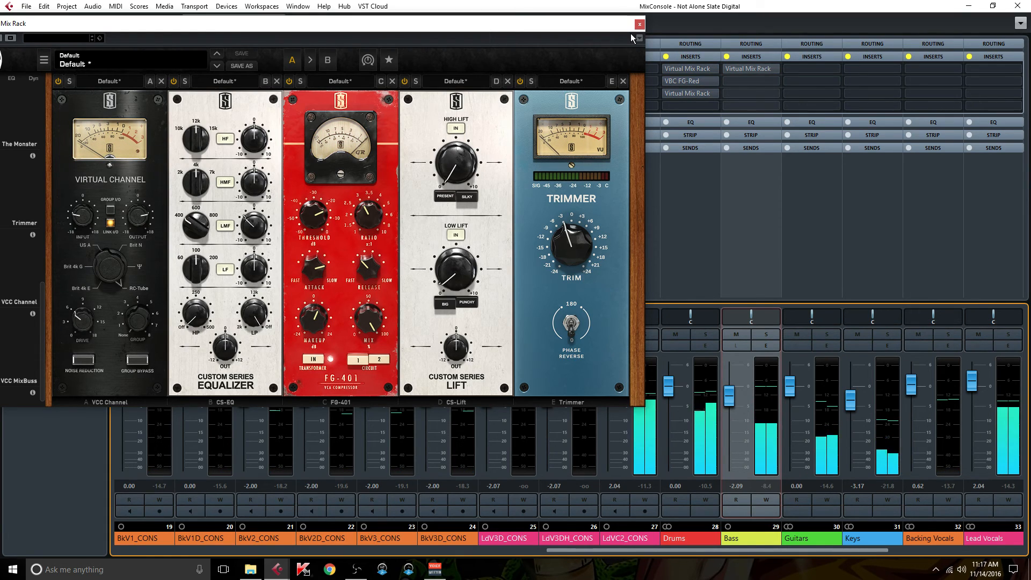
key("ctrl+alt+i")
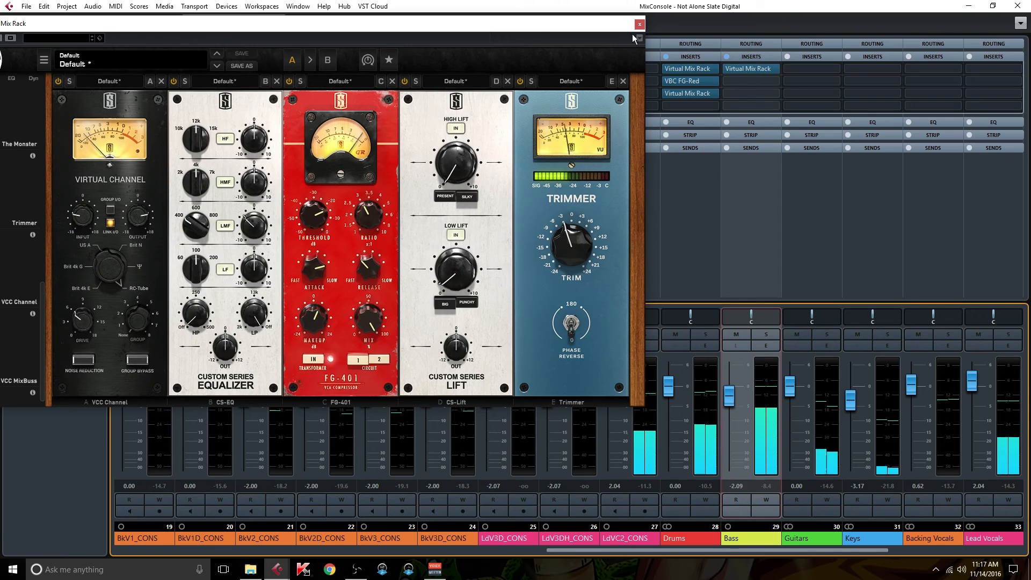
Step: Solo the Bass group, compare it twice with all inserts bypassed and active, and unsolo it
left_click(760, 335)
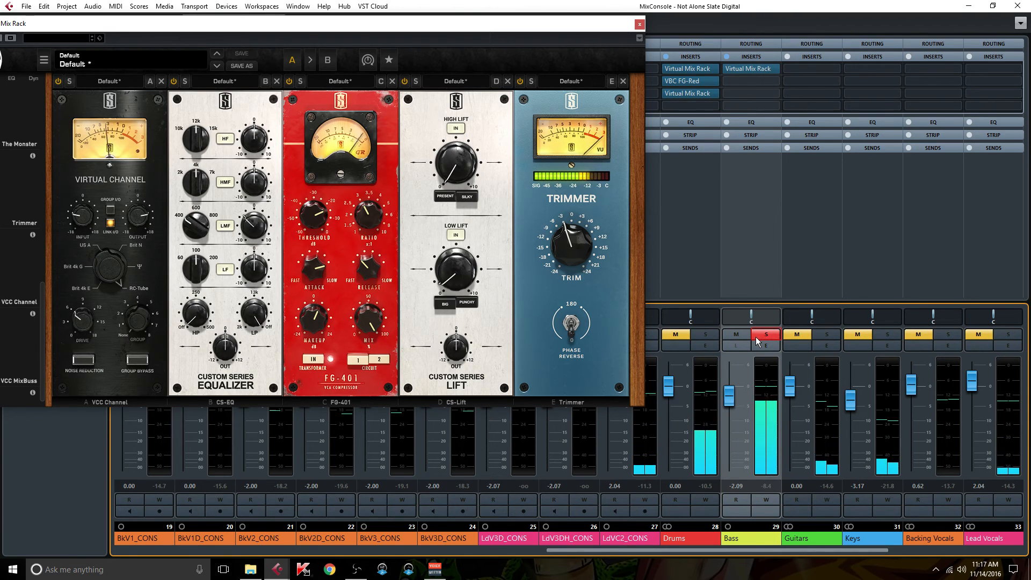
key("ctrl+alt+i")
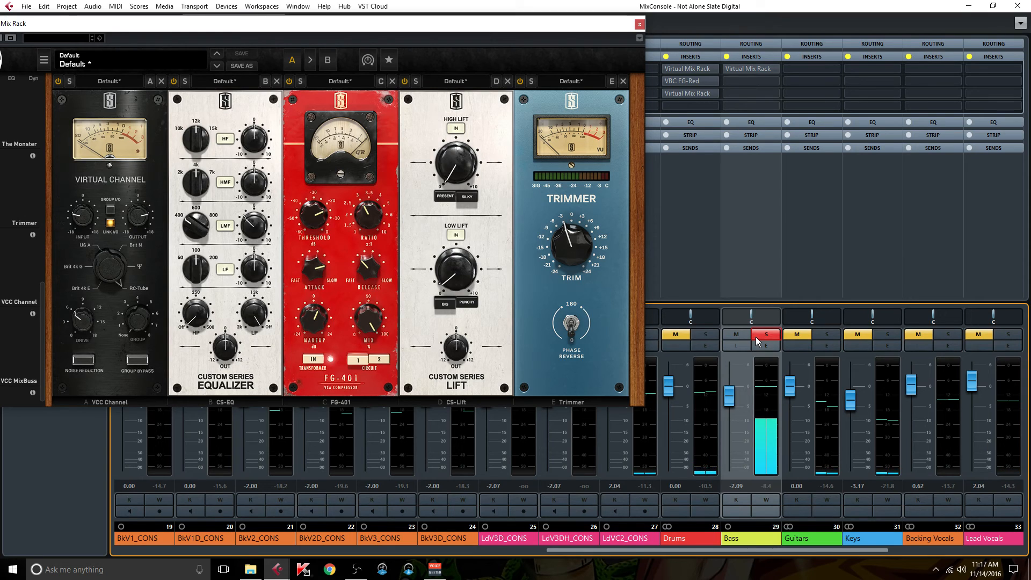
key("ctrl+alt+i")
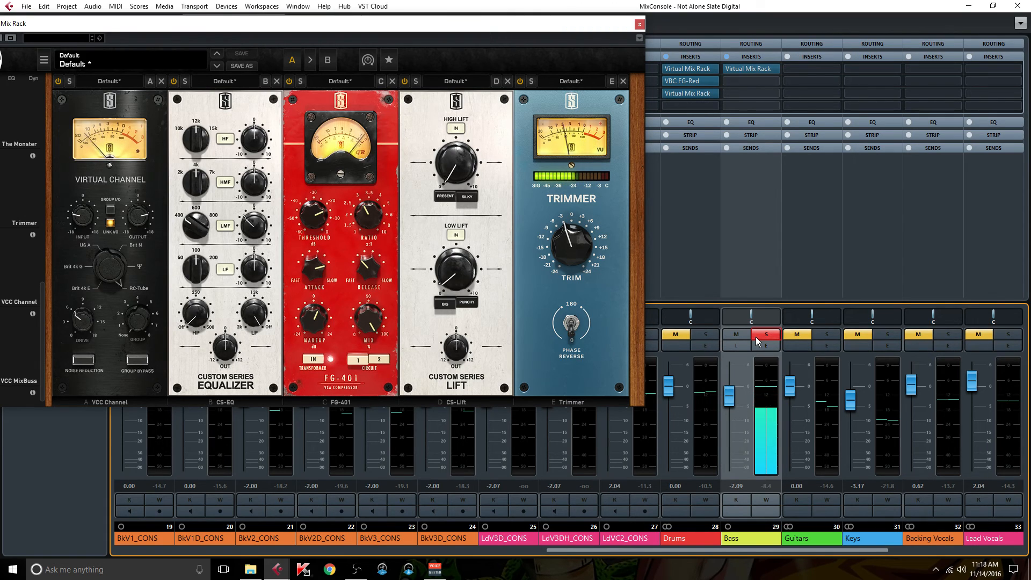
key("b")
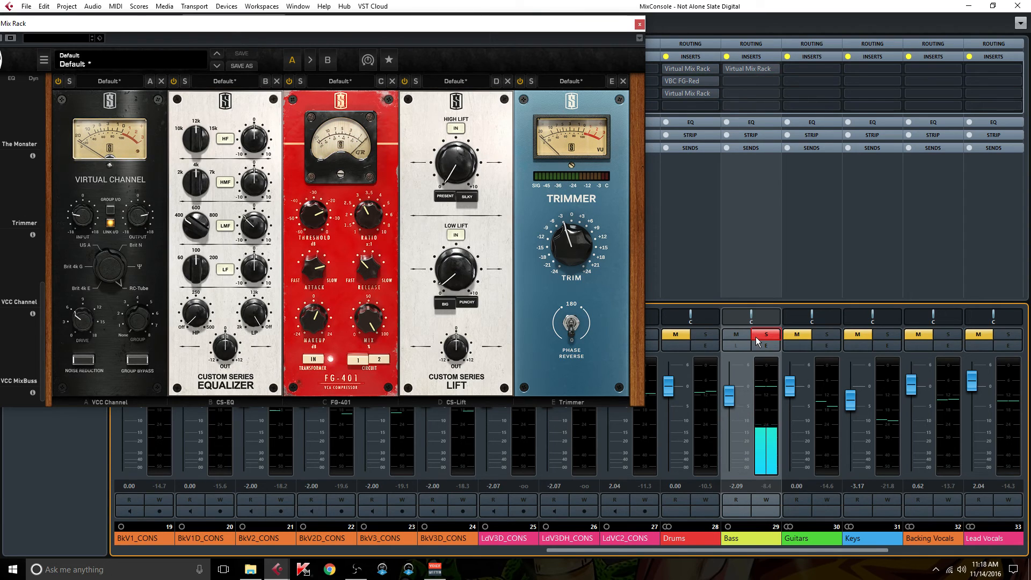
key("b")
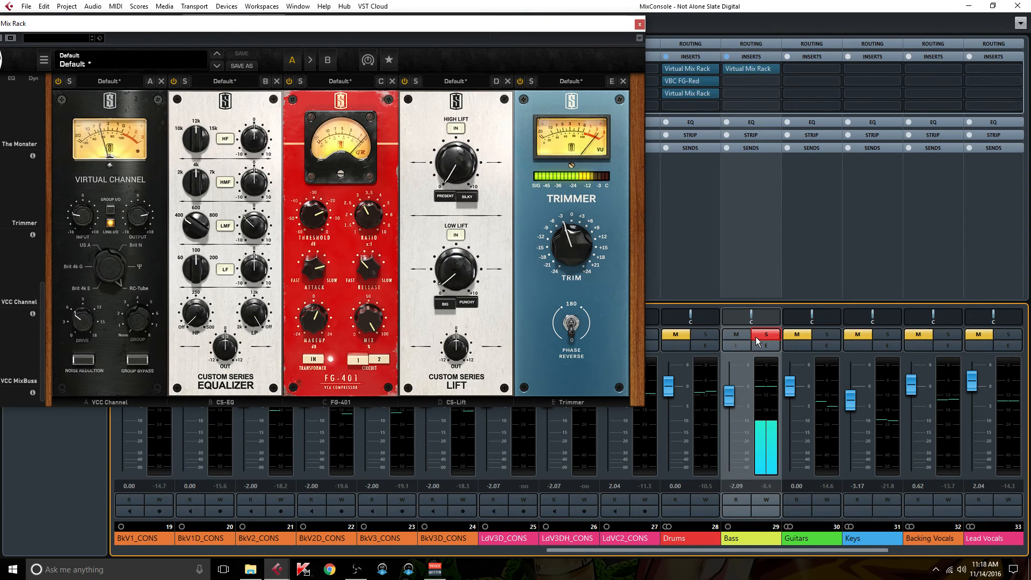
left_click(756, 337)
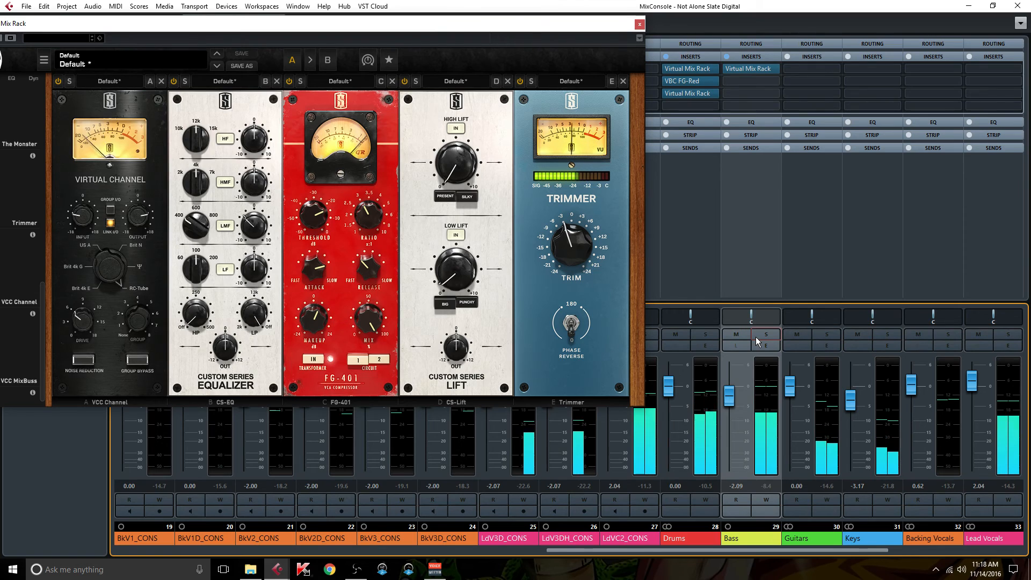
Step: Compare the full mix twice with all inserts bypassed and active
key("b")
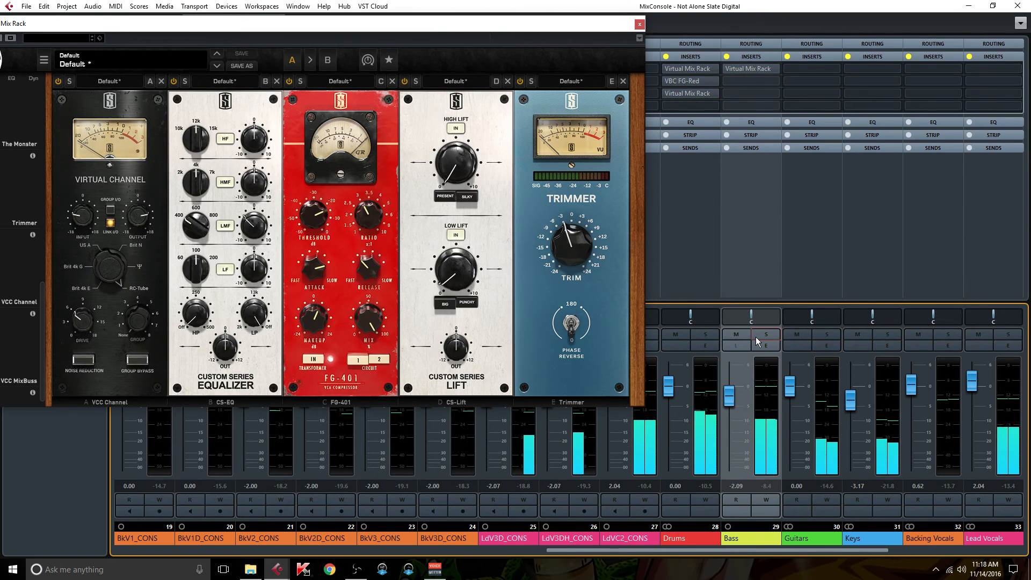
key("b")
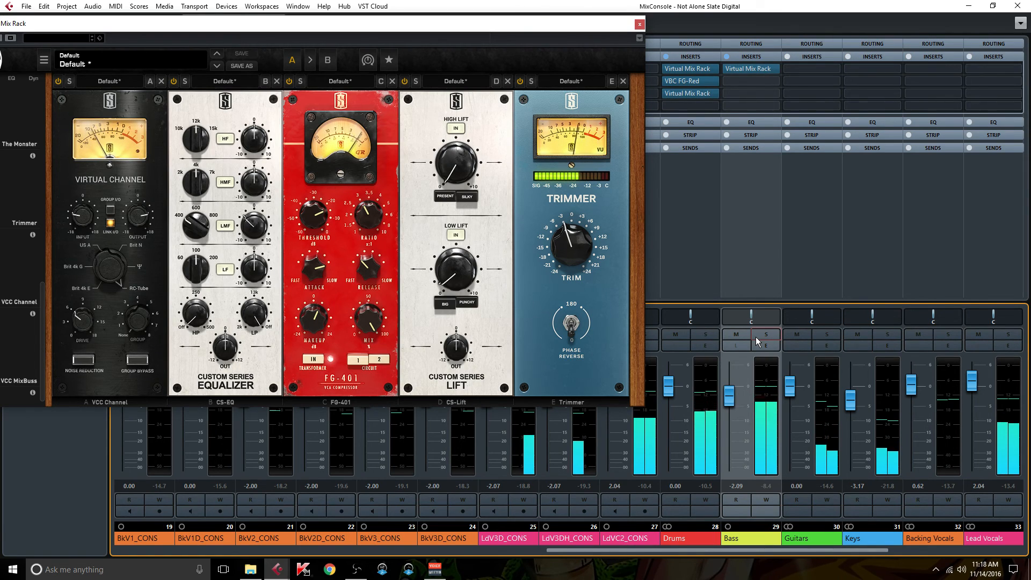
key("b")
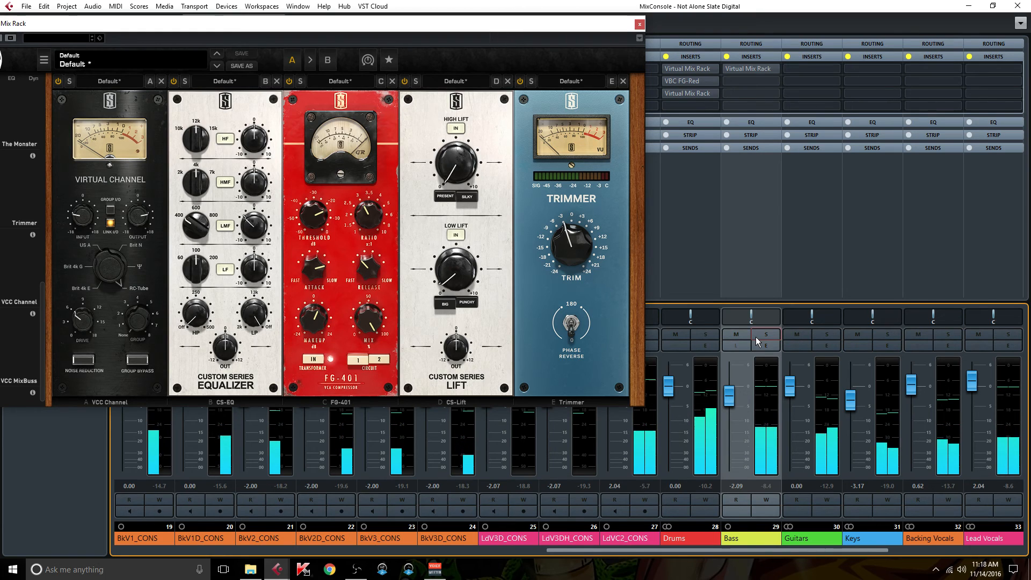
key("b")
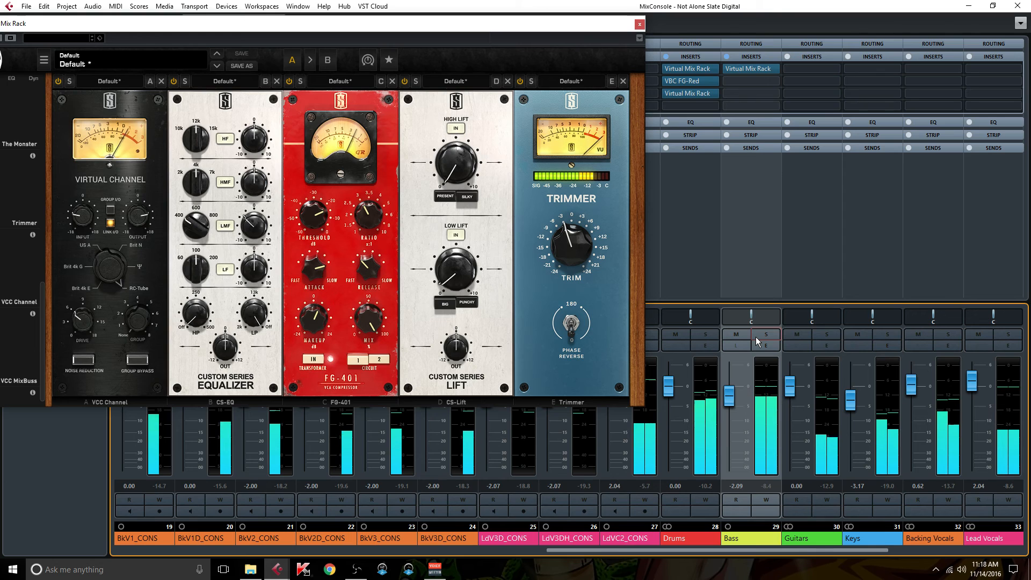
Step: Move the Bass rack fully into view, compare the full mix again with inserts bypassed and active, stop playback, and close the rack
left_click_drag(343, 20, 428, 58)
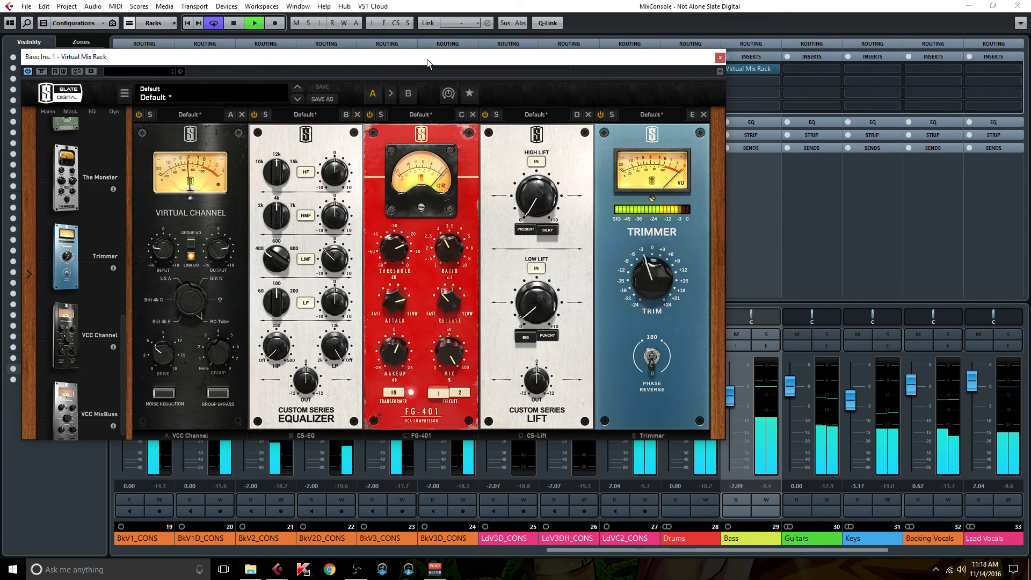
key("b")
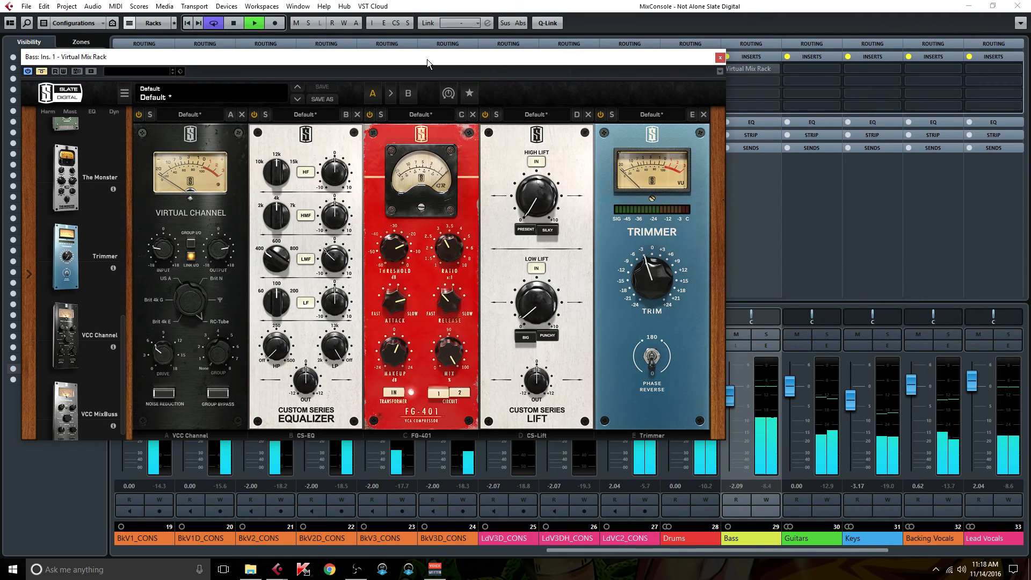
key("b")
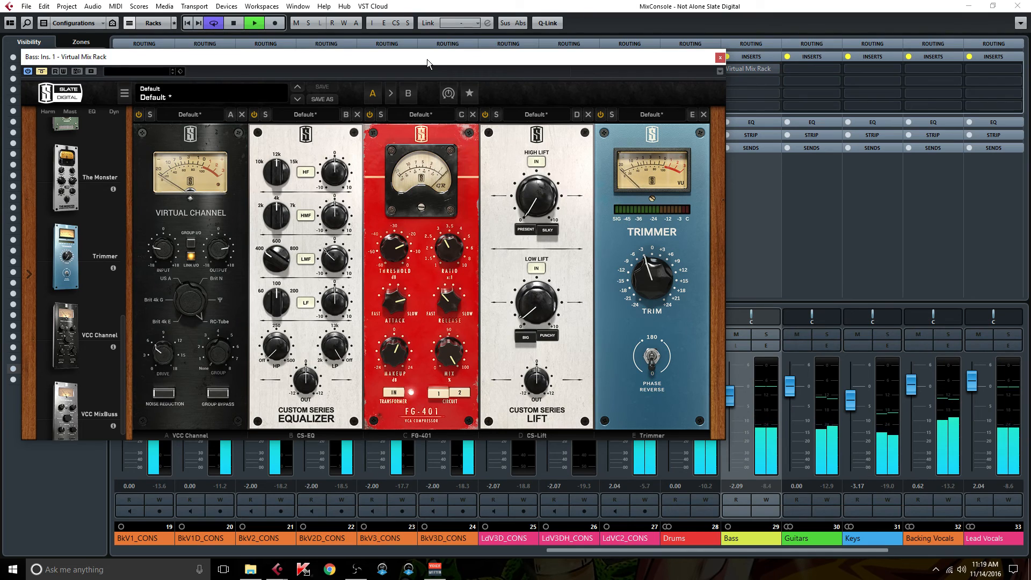
key("b")
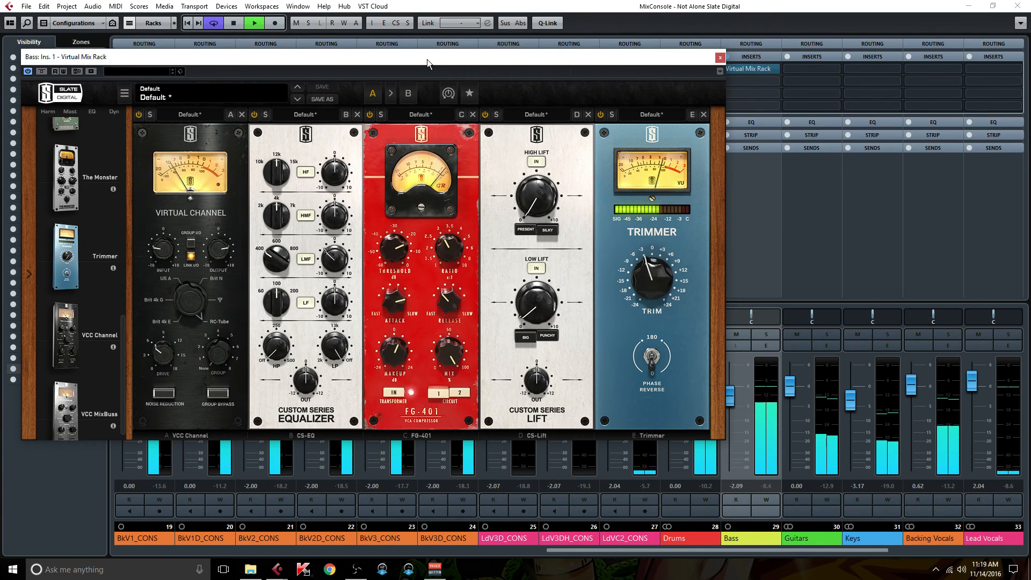
key("space")
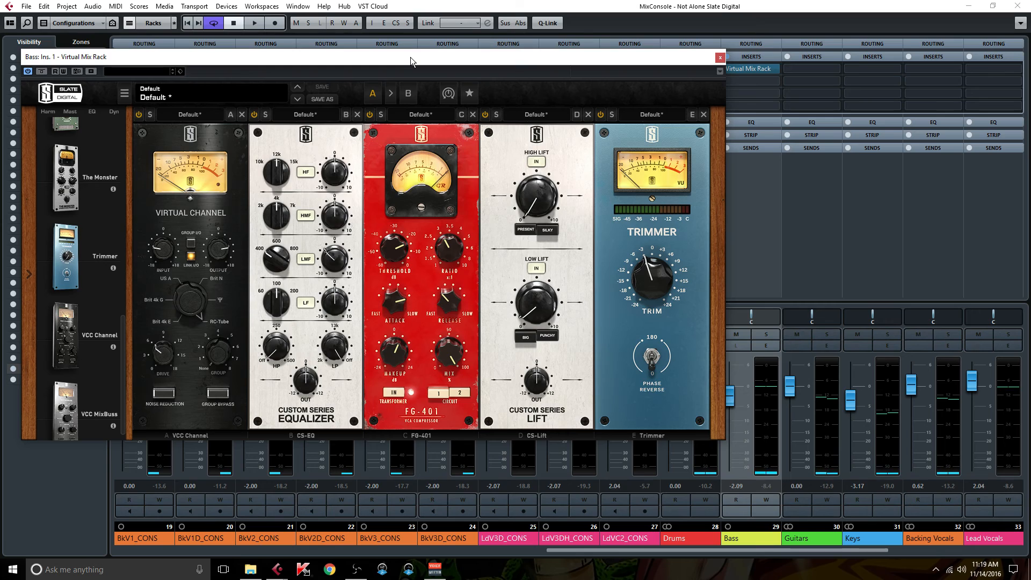
left_click(720, 58)
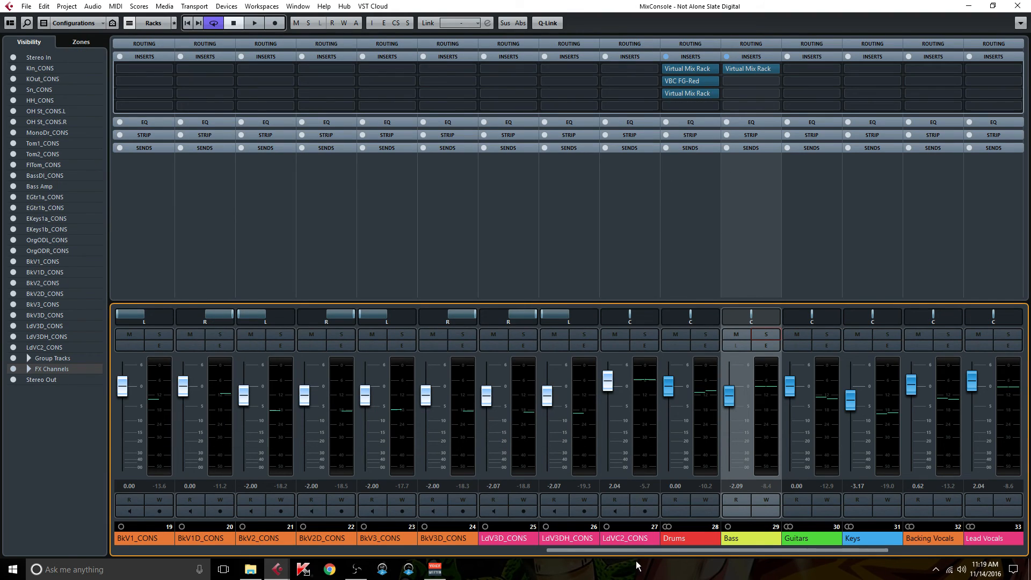
Step: Reopen the Bass group's Virtual Mix Rack, move its window to mid-screen to review the module chain, and close it
left_click_drag(624, 551, 701, 550)
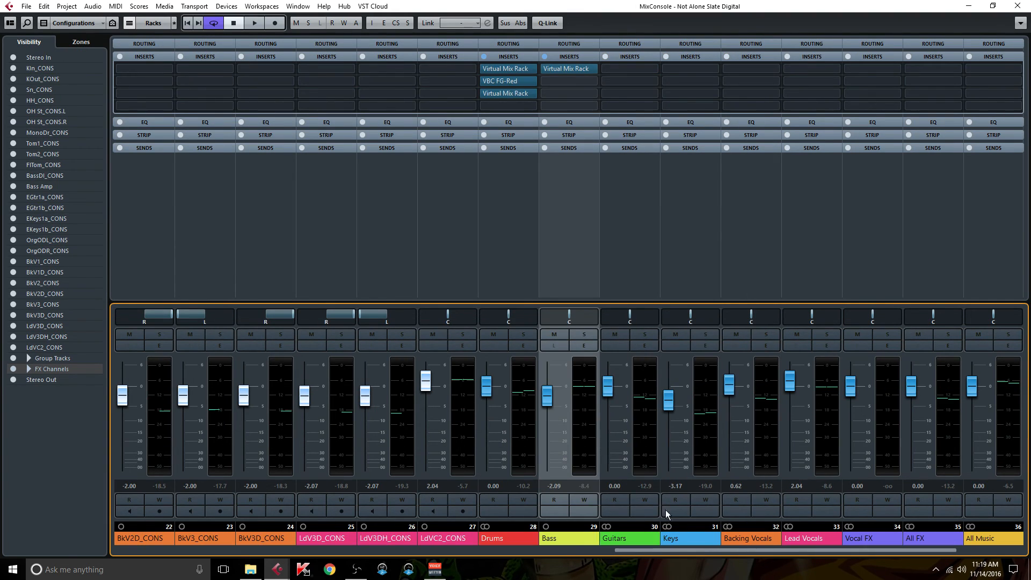
double_click(571, 70)
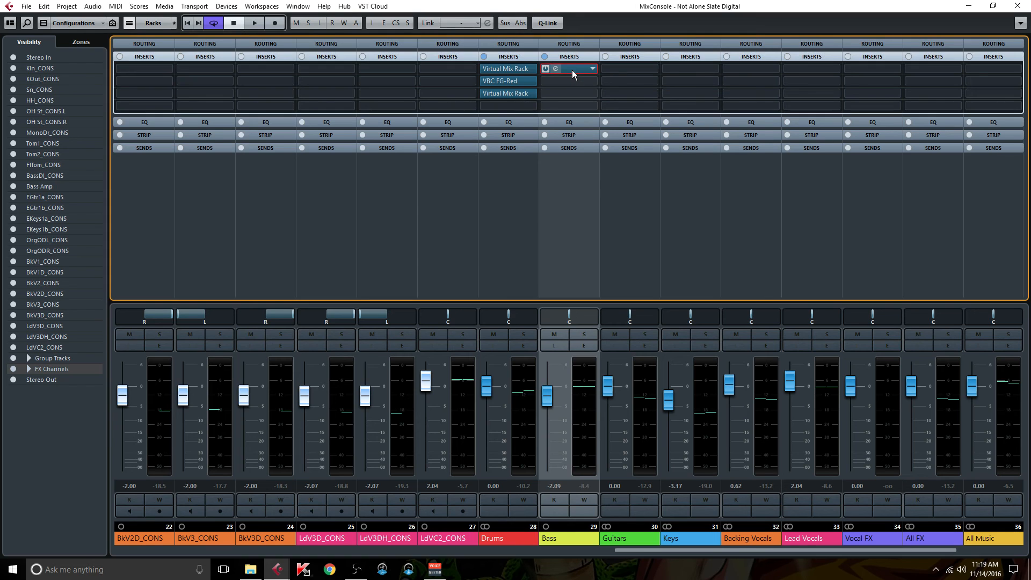
left_click_drag(470, 59, 610, 83)
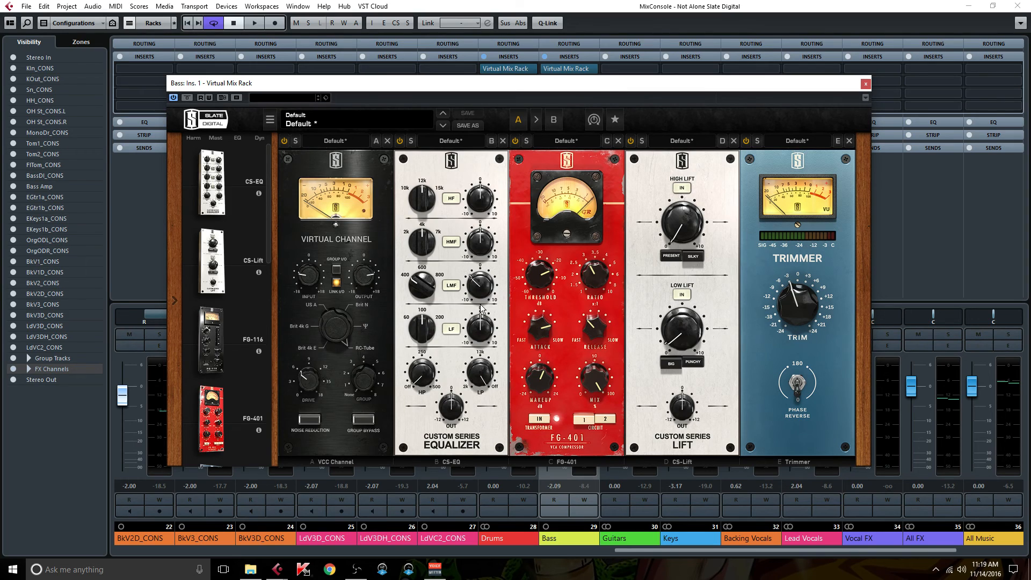
left_click(866, 84)
Step: Open Virtual Tape Machines on the BassDI_CONS channel, review its settings, and close it
left_click_drag(659, 553, 269, 520)
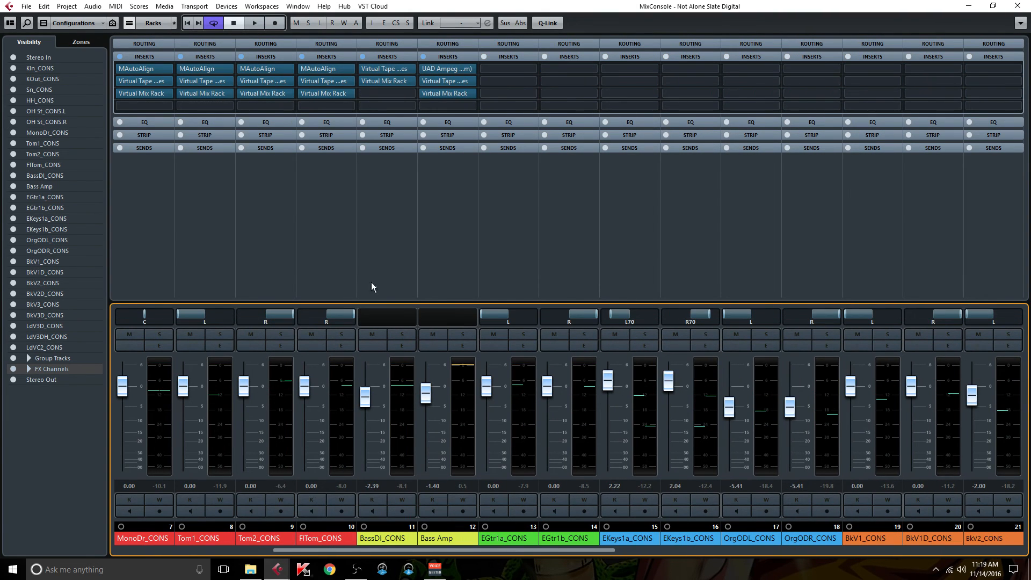
left_click(390, 70)
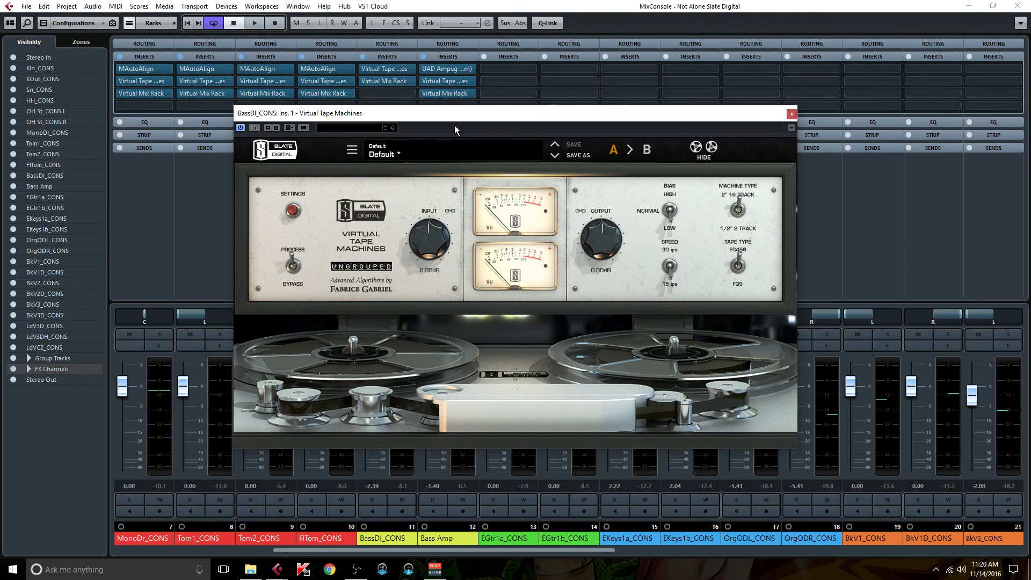
left_click(792, 114)
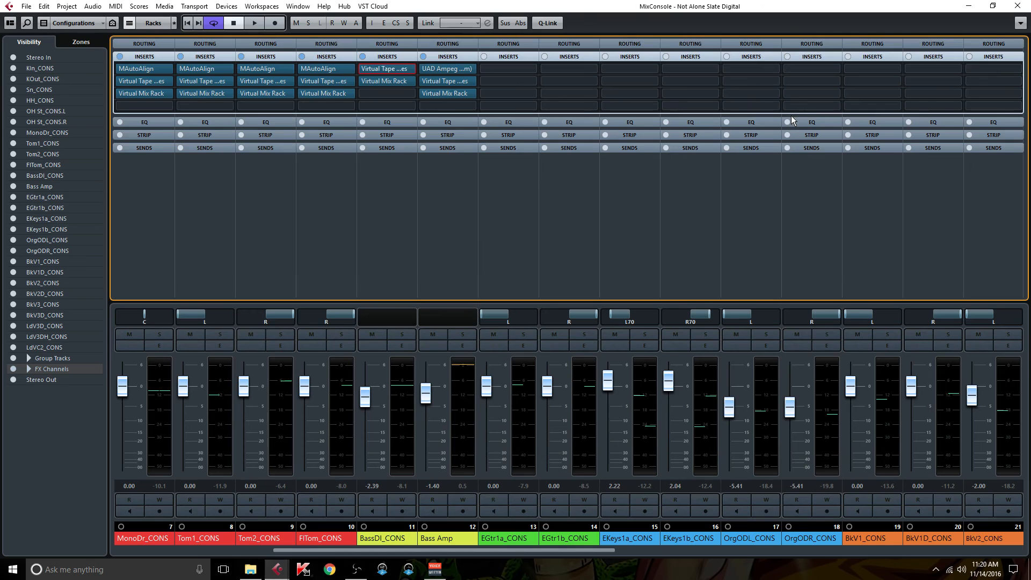
Step: Reset the channel peak meters, open the BassDI_CONS channel's Virtual Mix Rack for a brief look, and close it
left_click(462, 366)
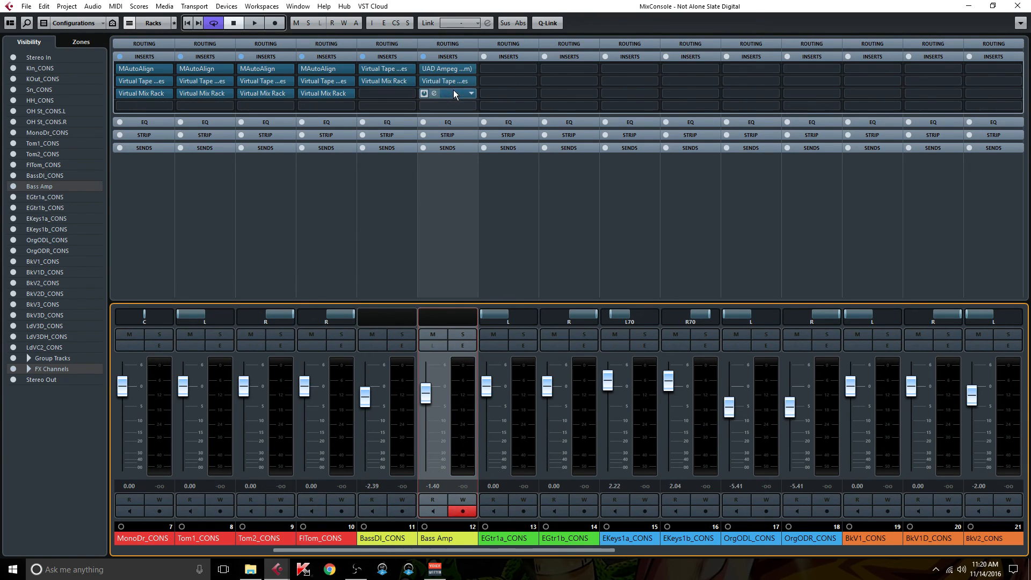
left_click(392, 80)
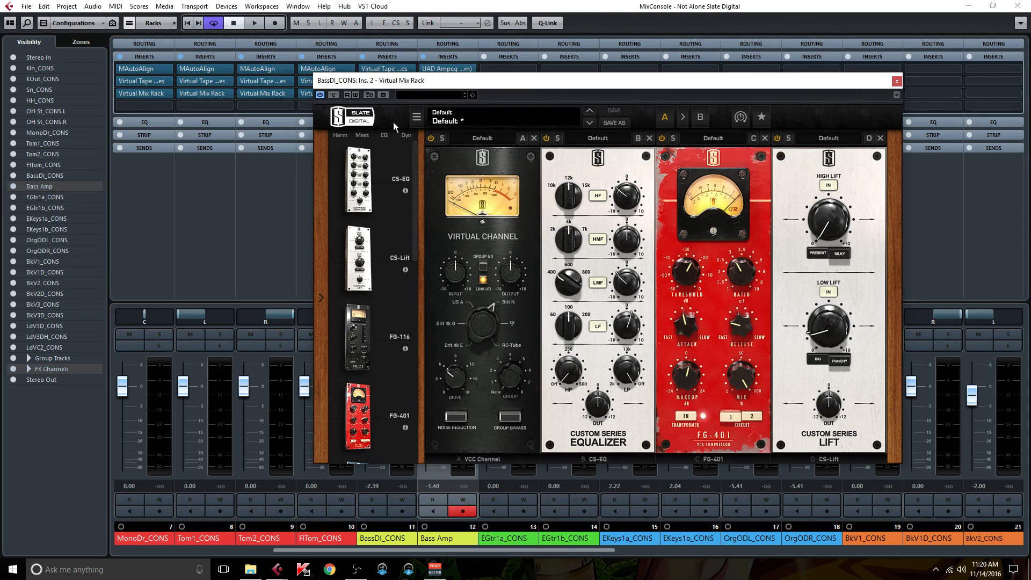
left_click(895, 83)
Step: Open the Bass group's Virtual Mix Rack and review its Virtual Channel, Custom Series Equalizer and FG-401 compressor settings
left_click(415, 552)
left_click_drag(415, 552, 706, 530)
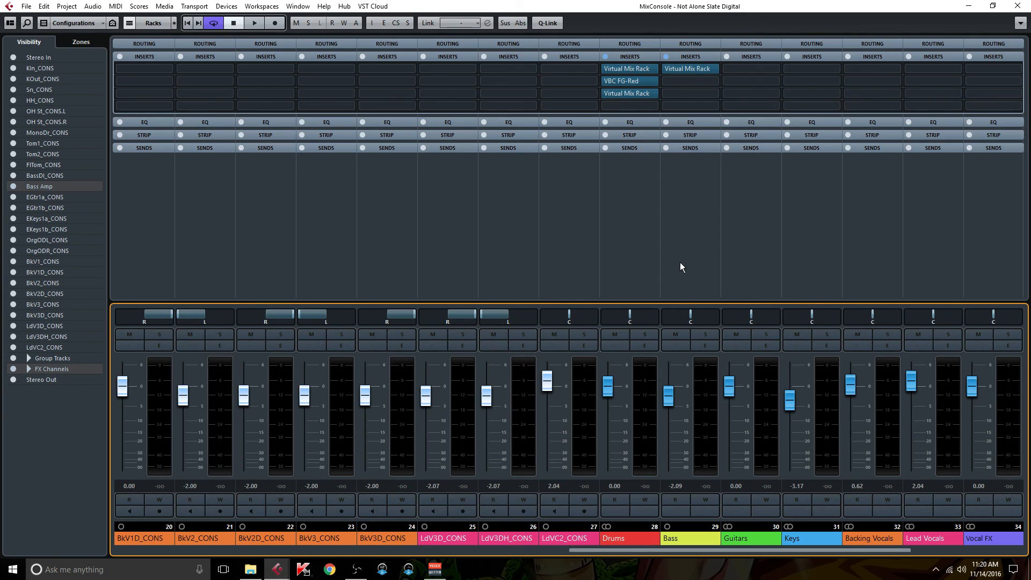
left_click(690, 68)
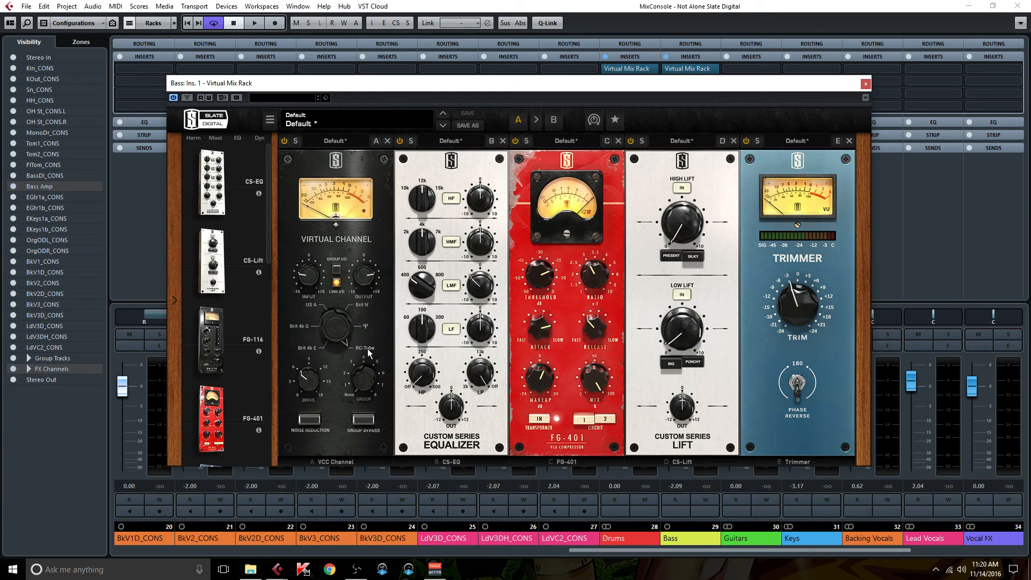
mouse_move(308, 273)
mouse_move(428, 370)
mouse_move(483, 283)
mouse_move(542, 331)
mouse_move(593, 273)
mouse_move(598, 328)
mouse_move(542, 378)
Step: Reposition the Bass group's rack window, review the Custom Series Lift and Trimmer modules, and close the rack
left_click_drag(624, 91, 421, 55)
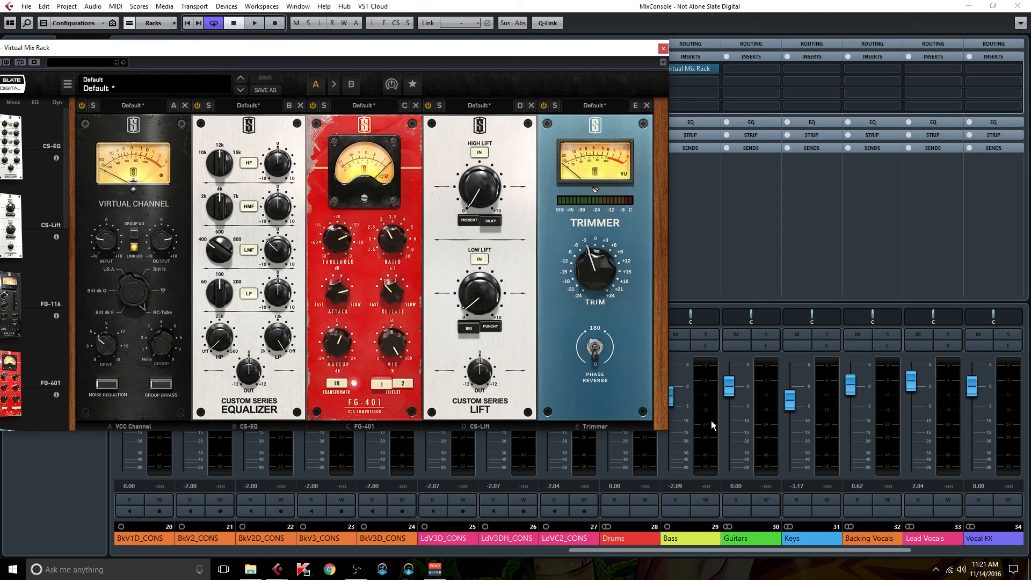
left_click_drag(412, 50, 539, 81)
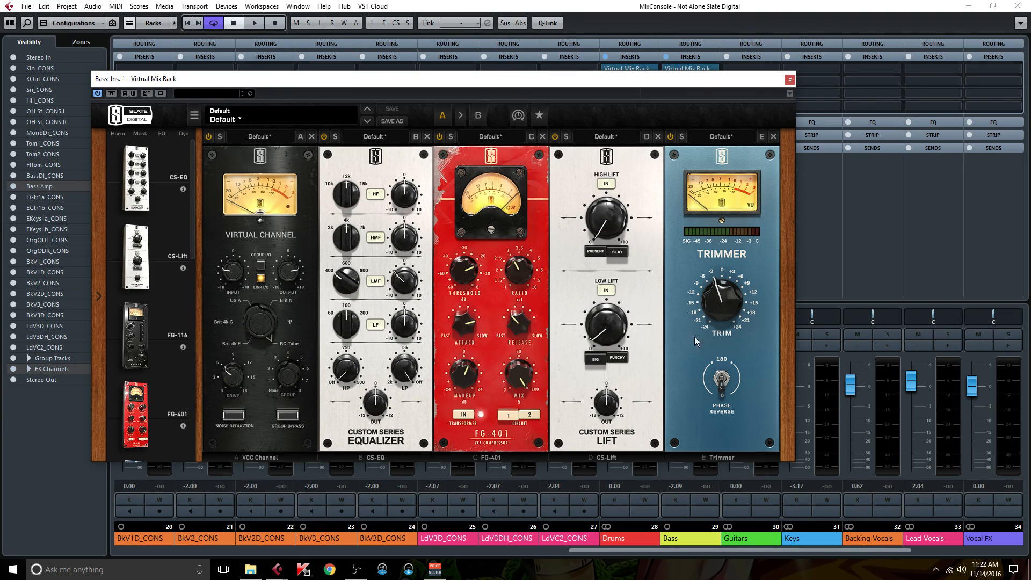
mouse_move(614, 336)
left_click(790, 80)
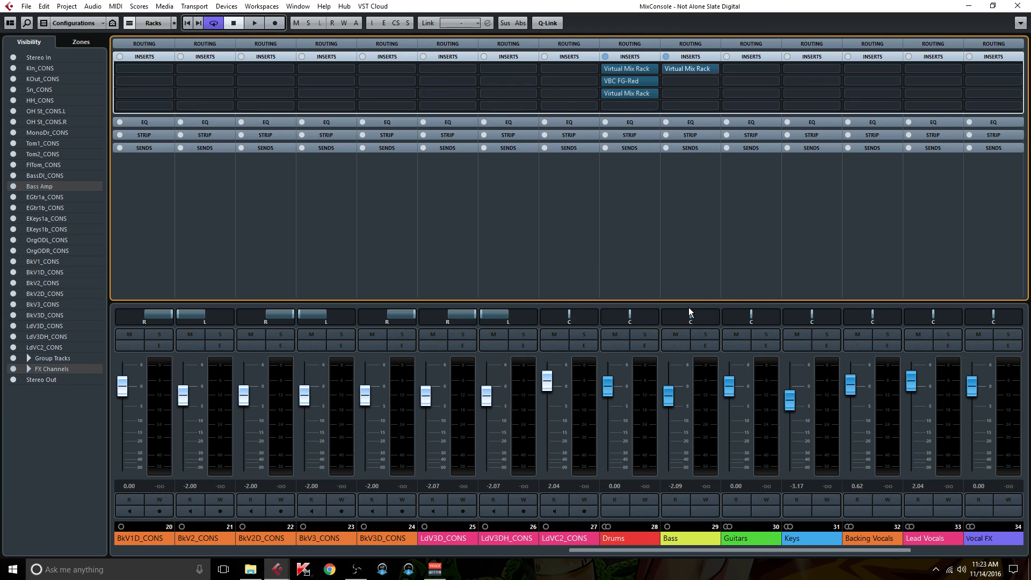
Step: Reopen the BassDI_CONS channel's Virtual Mix Rack, review its equalizer, FG-401 compressor and Lift settings, and close it
left_click_drag(604, 550, 291, 544)
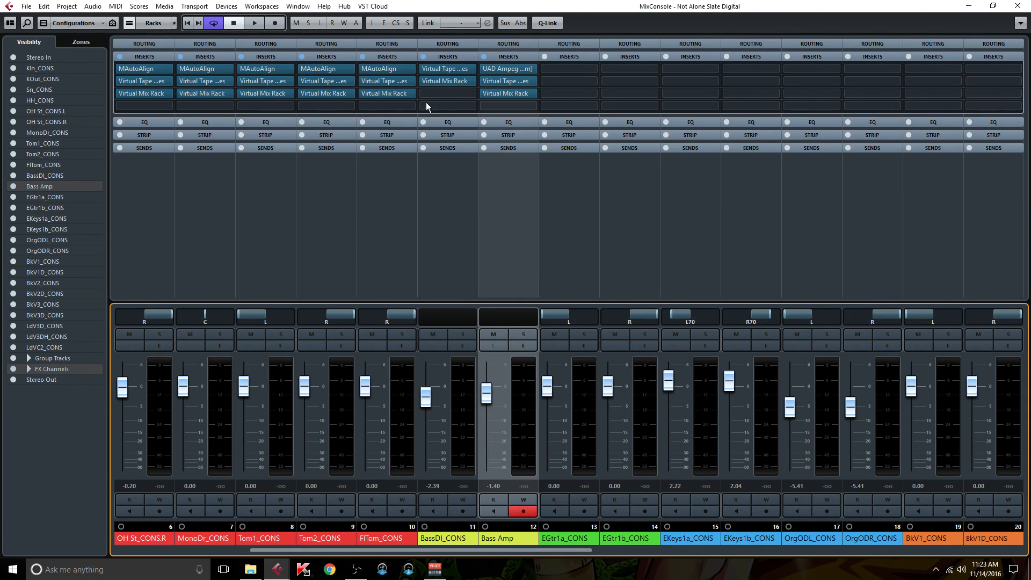
left_click(454, 79)
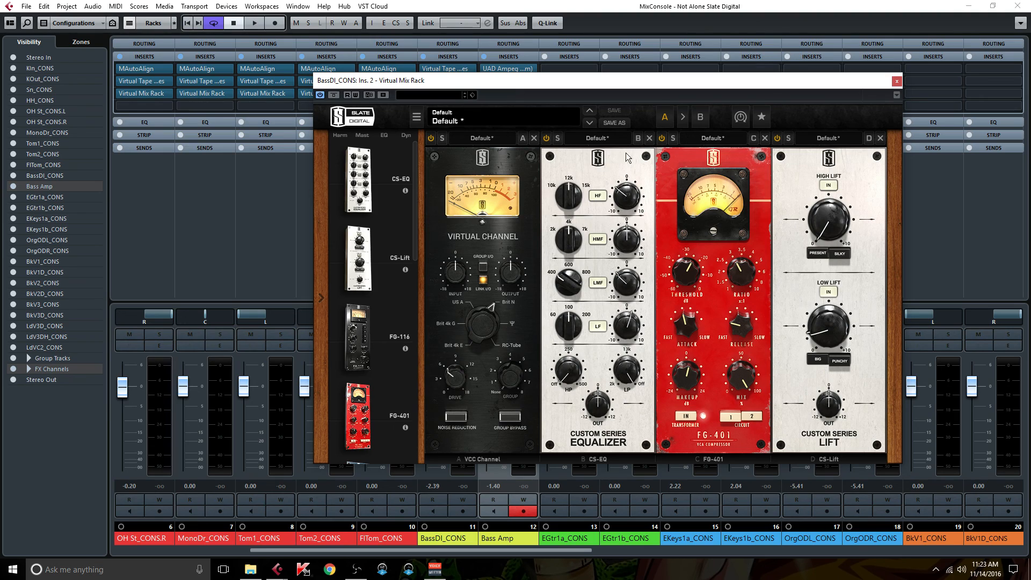
mouse_move(565, 378)
mouse_move(633, 288)
mouse_move(619, 190)
mouse_move(571, 237)
mouse_move(733, 280)
mouse_move(738, 332)
mouse_move(684, 322)
mouse_move(834, 328)
left_click(900, 82)
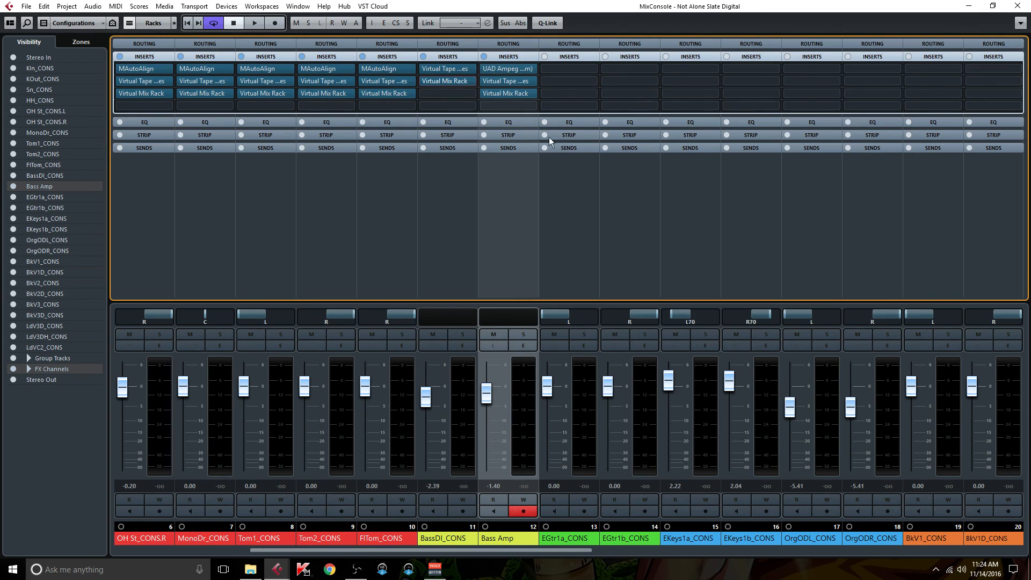
Step: Open the Bass Amp channel's Virtual Mix Rack, review its channel, equalizer, FG-401 and Revival settings, and close it
double_click(513, 92)
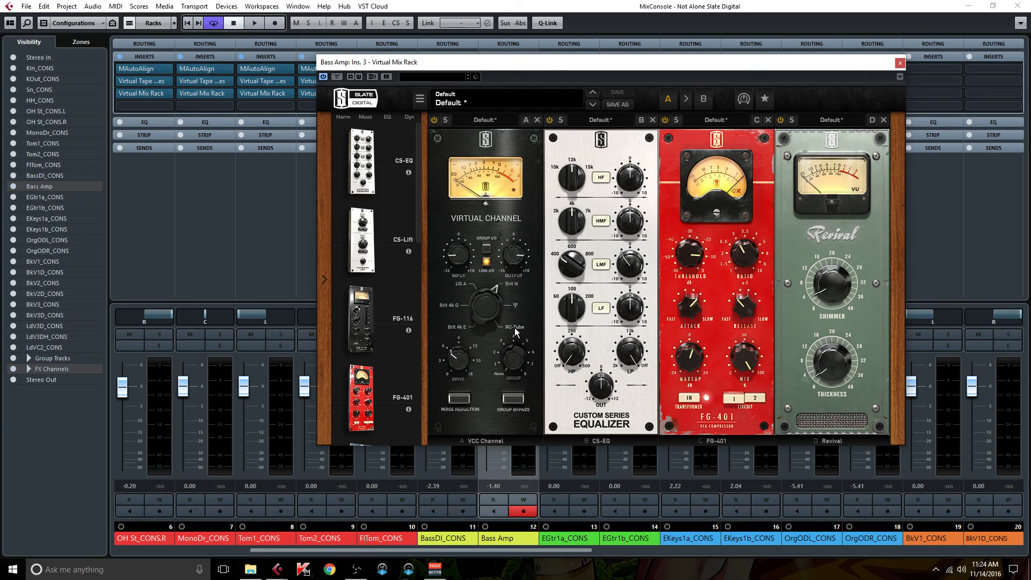
mouse_move(570, 359)
mouse_move(747, 250)
left_click(901, 63)
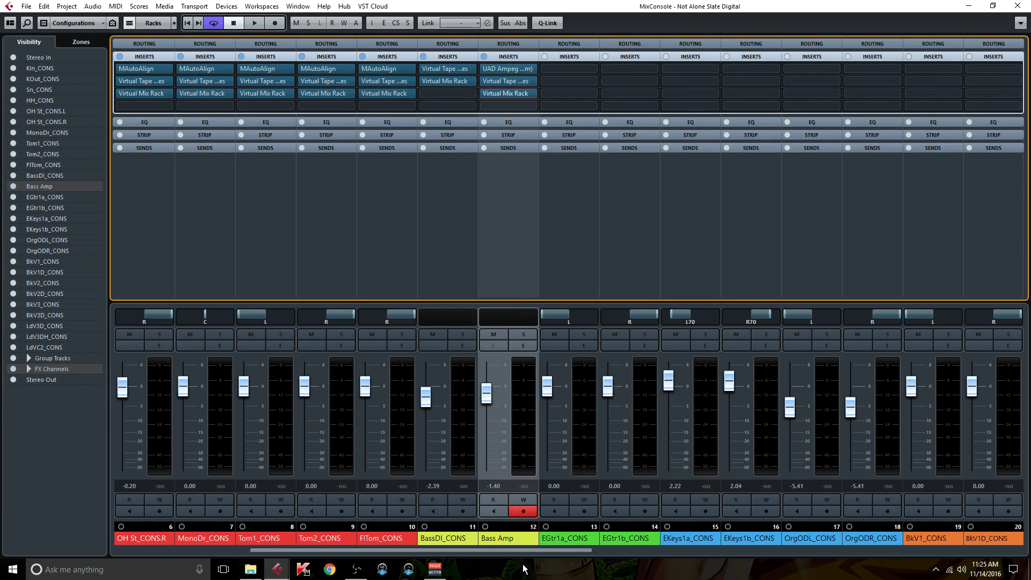
Step: Review the Stereo Out's VBC Rack compressors and its Virtual Mix Rack modules, closing each plug-in after viewing
left_click_drag(529, 549, 964, 543)
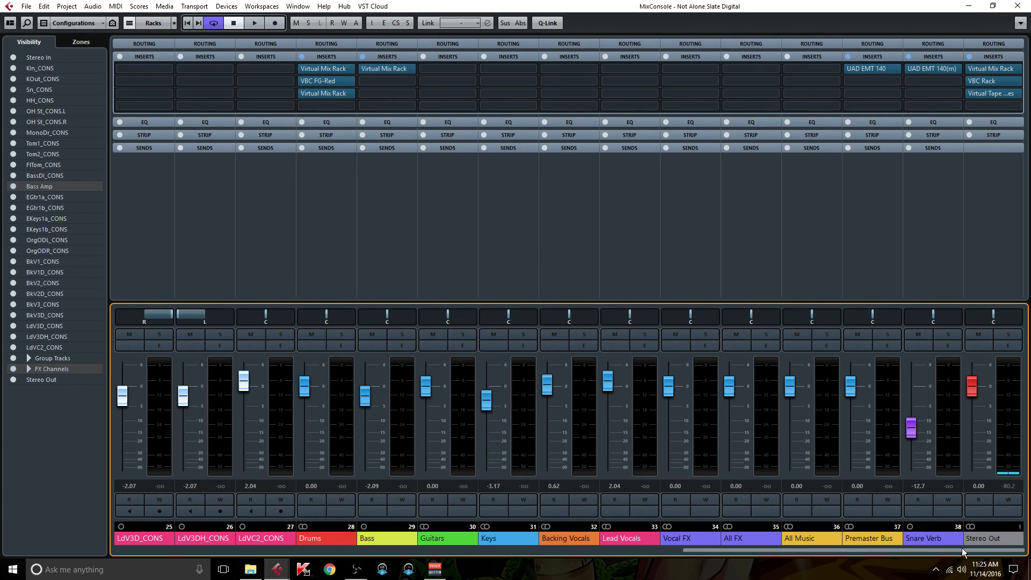
left_click(994, 81)
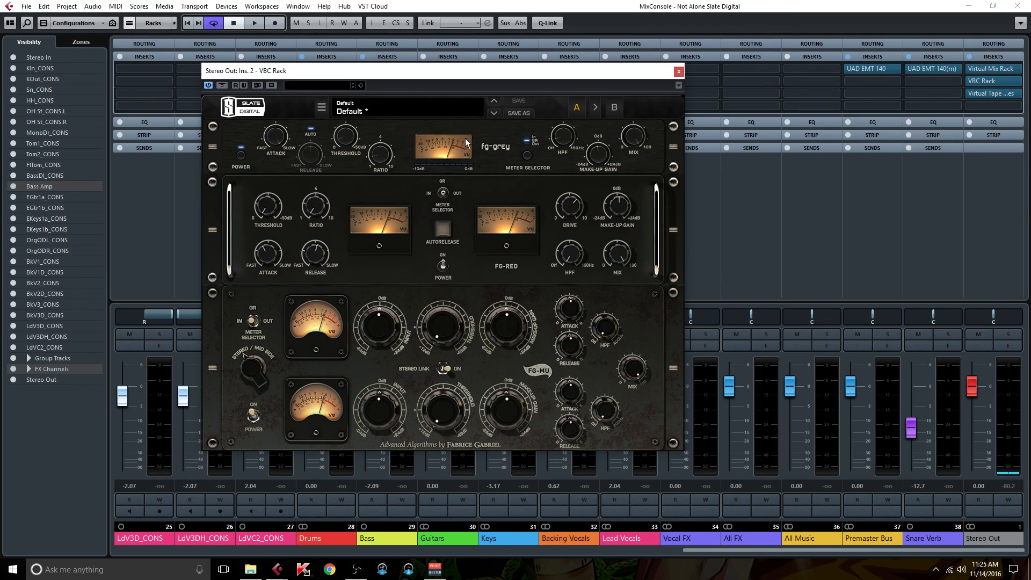
left_click(679, 71)
left_click(990, 68)
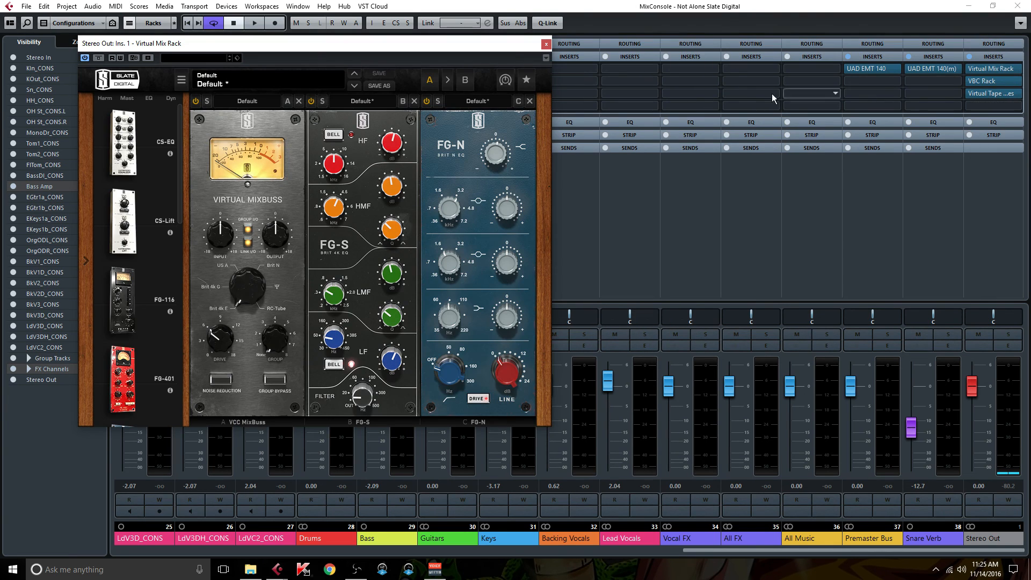
left_click(247, 232)
left_click(545, 45)
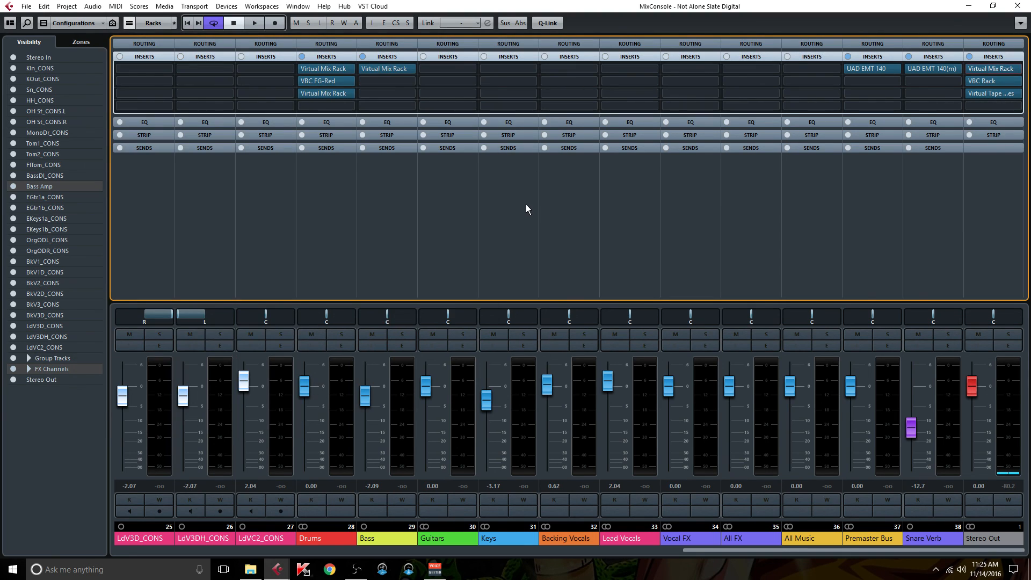